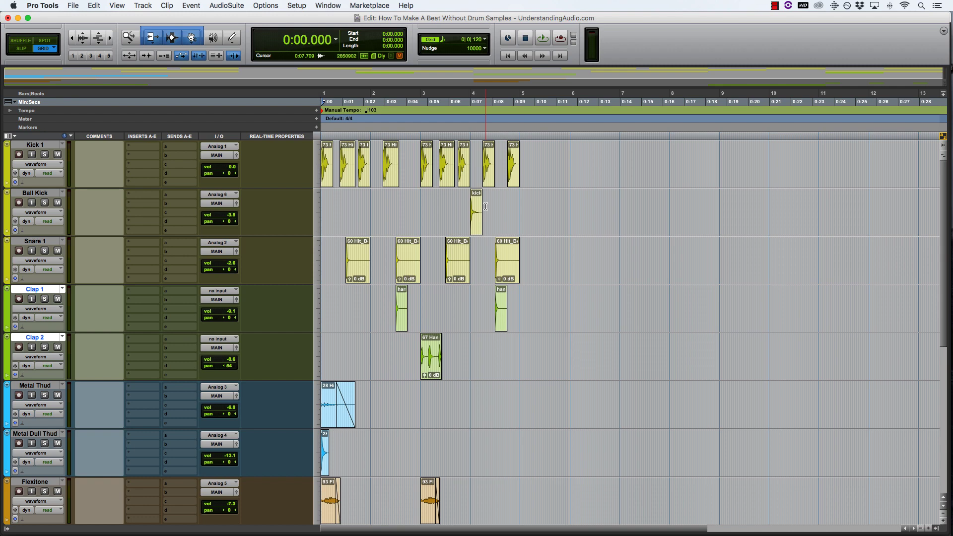
- Copy the last Kick 1 clip to bar 8 and play back the new kick hit
click(515, 182)
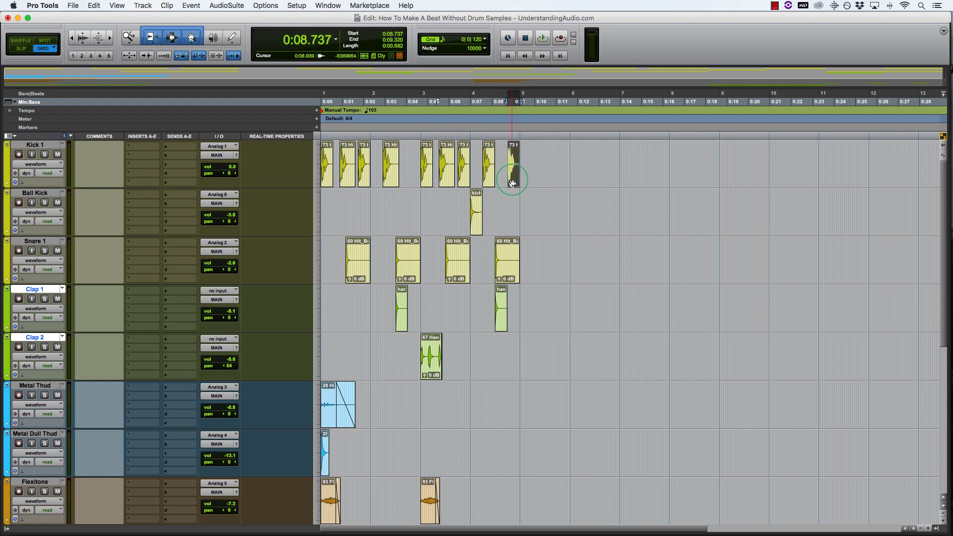
drag(517, 181, 684, 174)
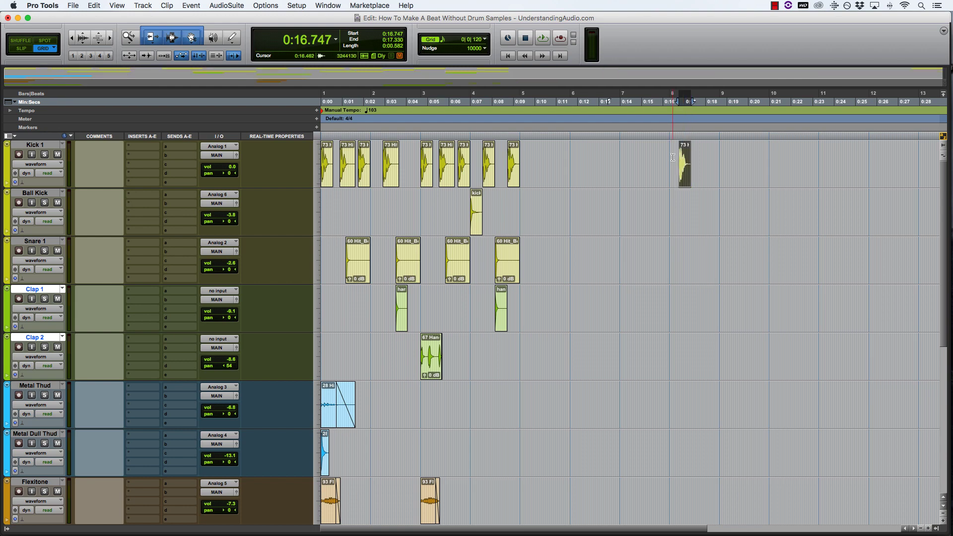
click(672, 152)
key(space)
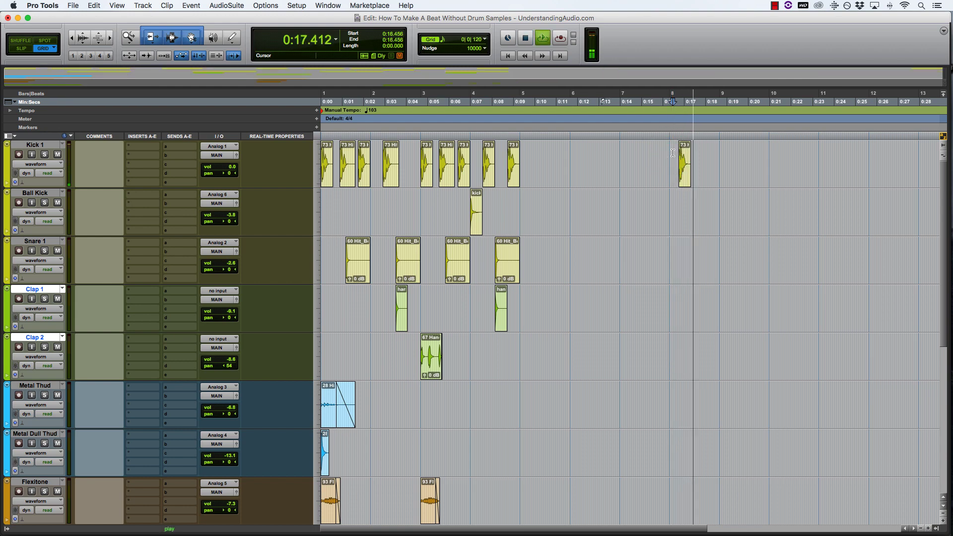
key(space)
- Trim the copied clip's end and start outward to expose four thud hits
key(super+bracketright)
key(super+bracketright)
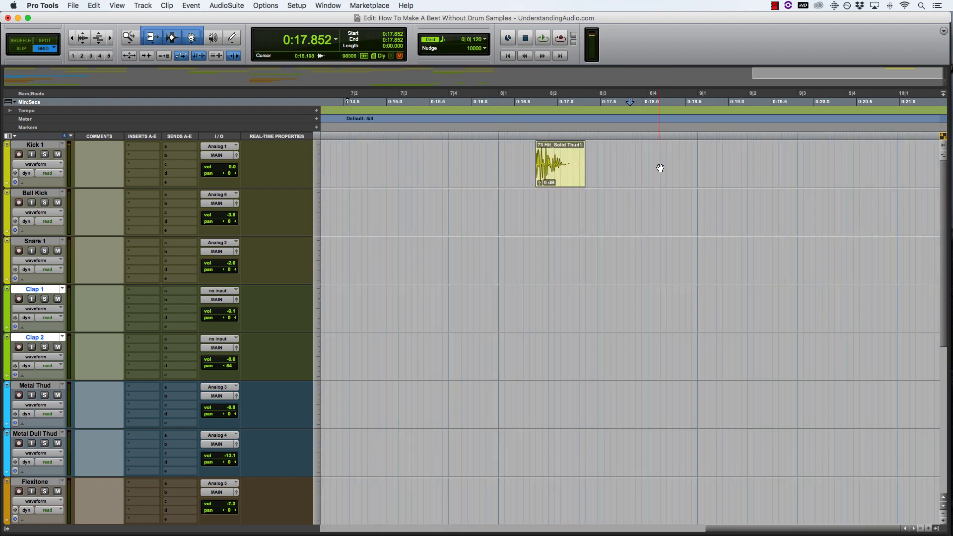
drag(583, 169, 888, 171)
key(super+bracketleft)
key(super+bracketleft)
key(super+bracketleft)
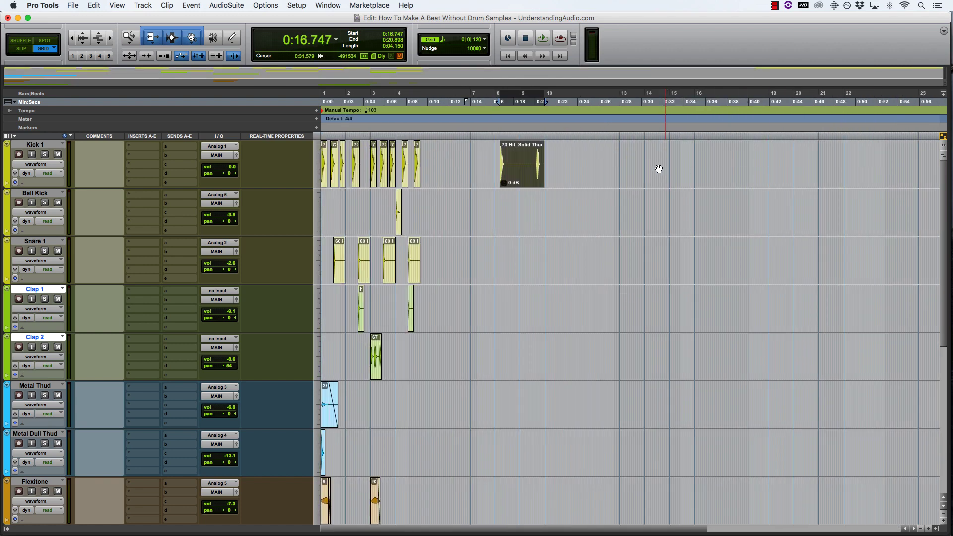
ctrl+click(619, 171)
drag(643, 158, 565, 158)
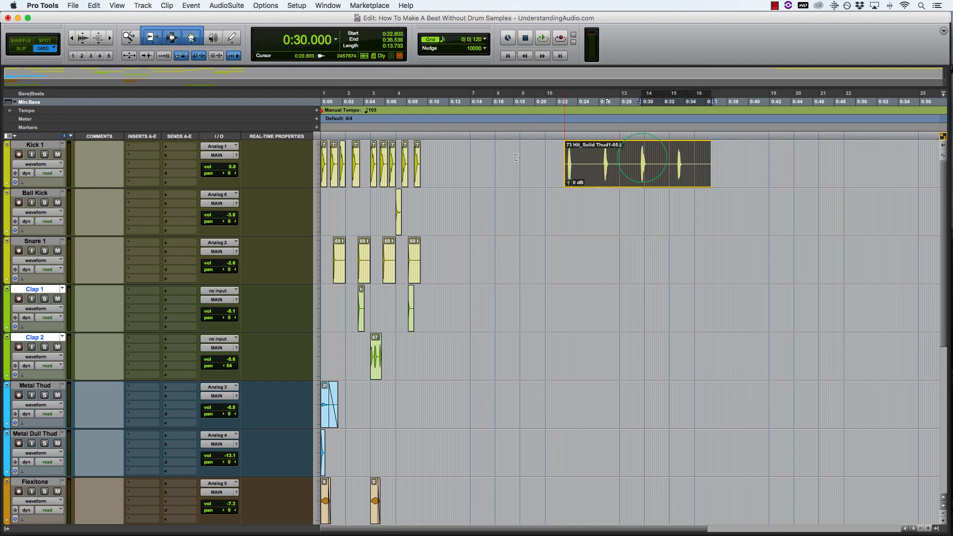
click(560, 158)
key(super+bracketright)
key(super+bracketright)
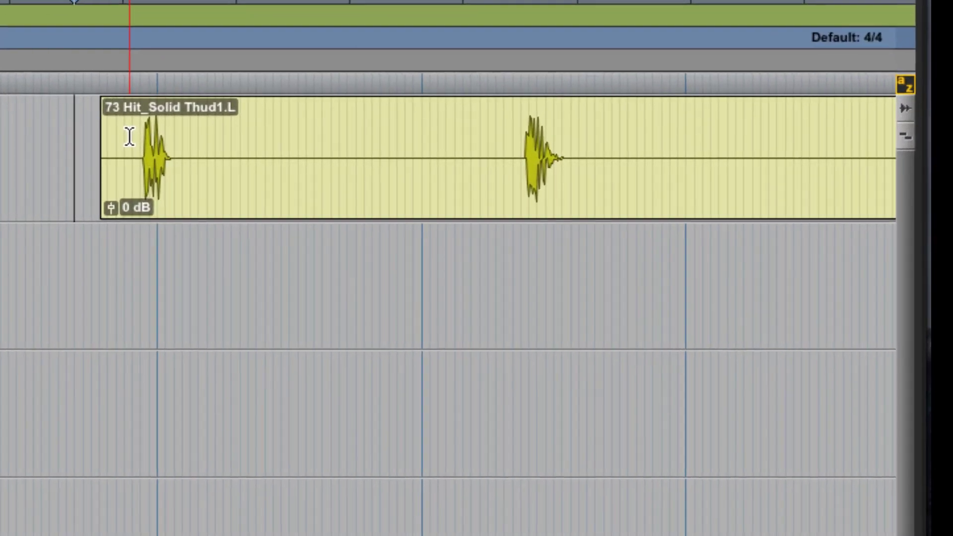
- Audition the '73 Hit_Solid Thud1' clip from its second, third and fourth hits
click(629, 156)
key(space)
key(super+bracketleft)
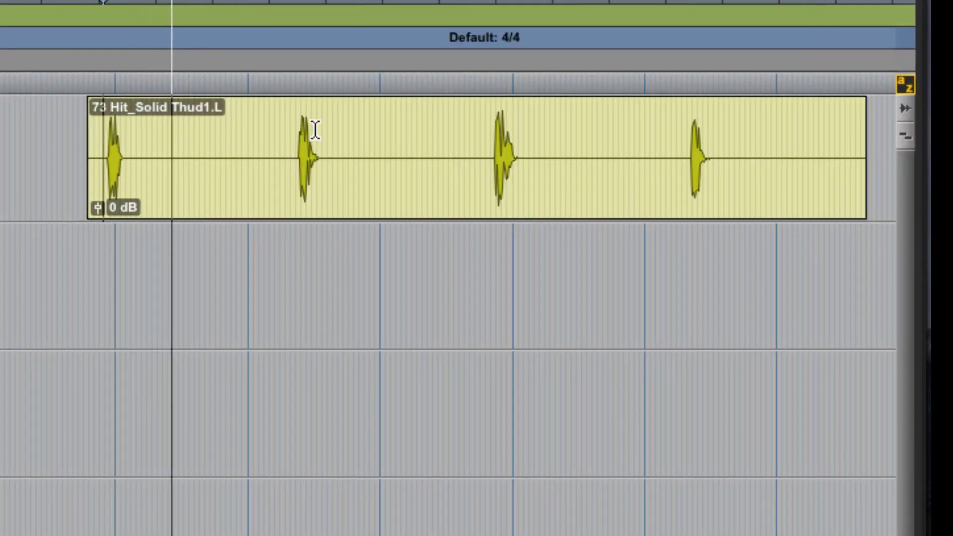
click(287, 130)
click(484, 124)
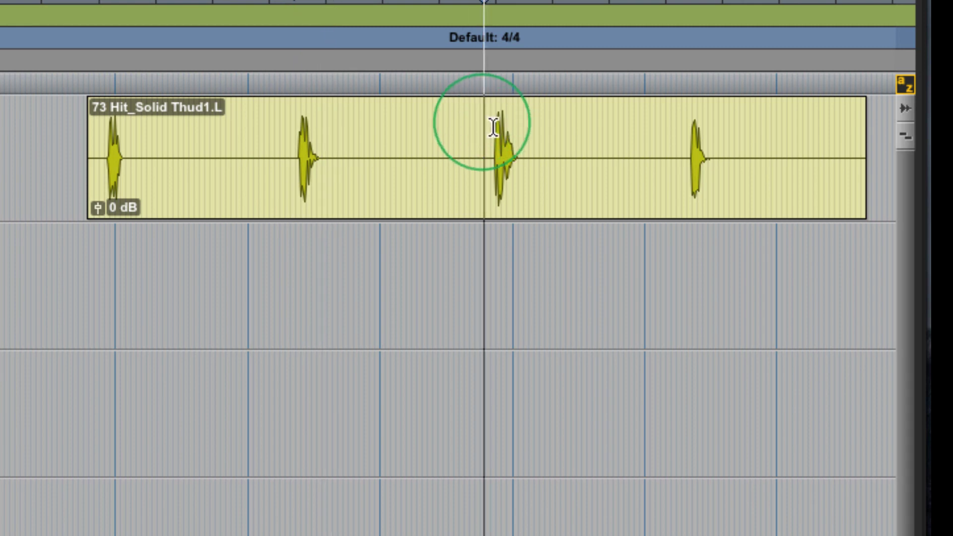
click(682, 128)
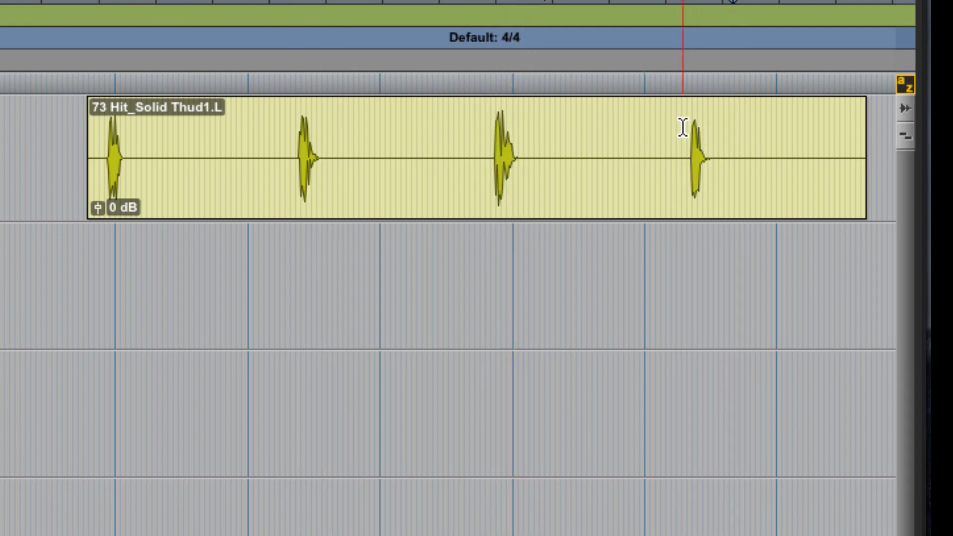
click(488, 142)
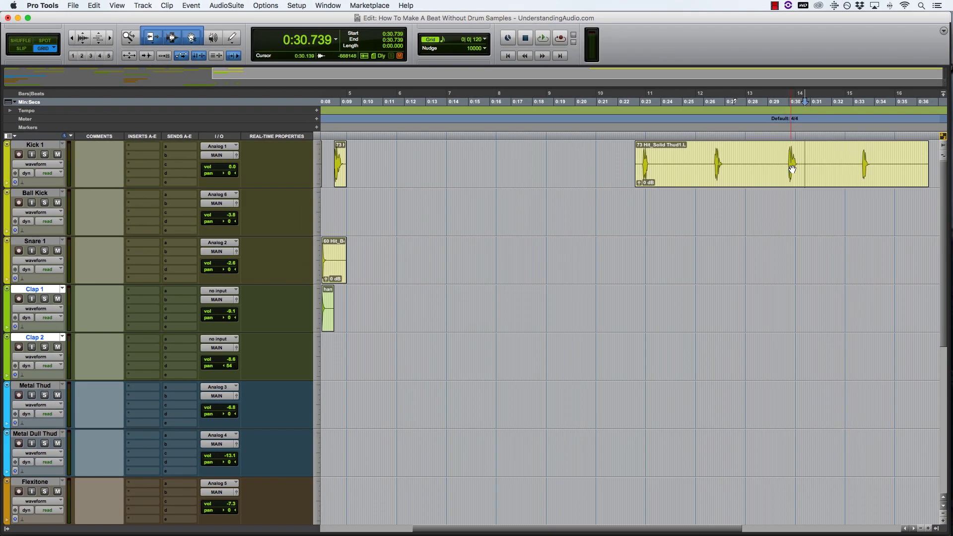
- Delete the extra four-hit Thud clip from Kick 1
click(513, 207)
key(Return)
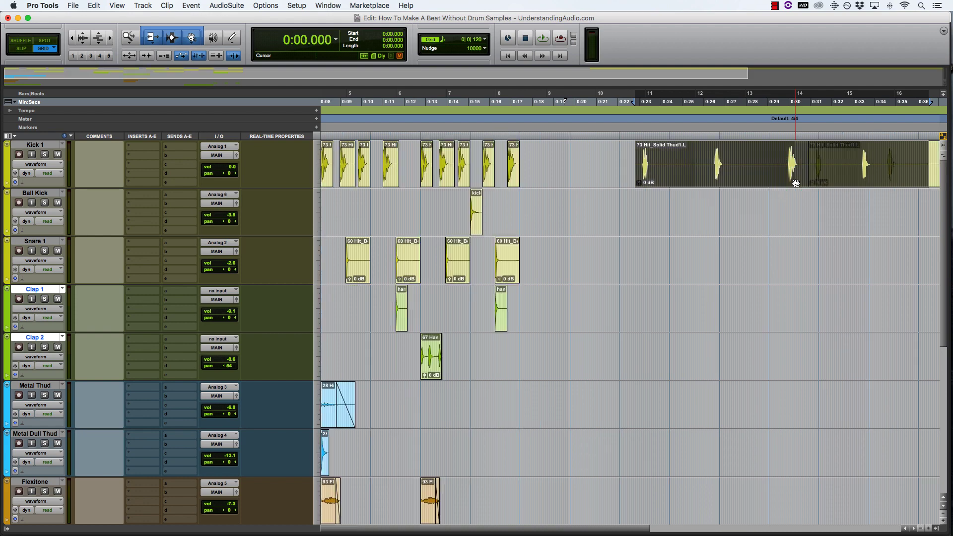
click(832, 183)
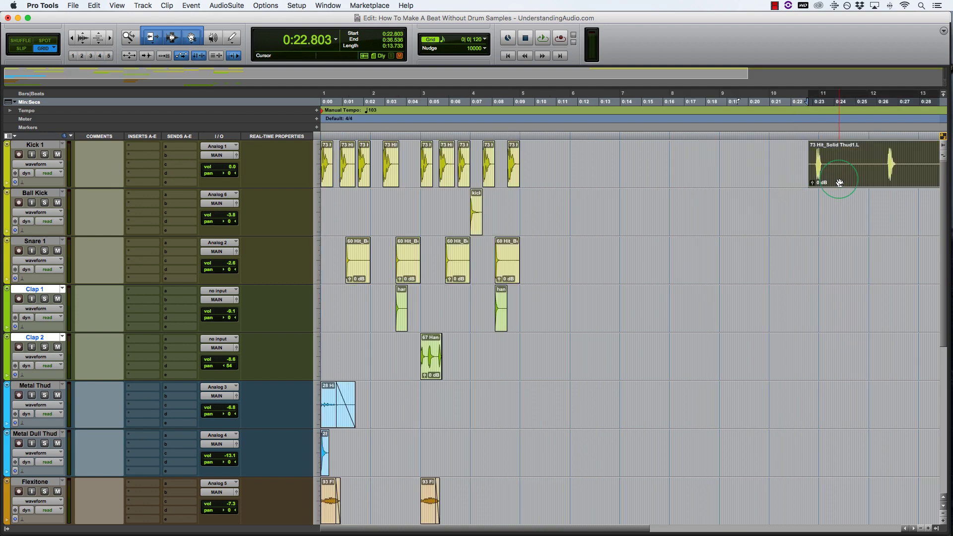
key(BackSpace)
- Solo Kick 1, listen to its original kick pattern, then unsolo it
key(shift+s)
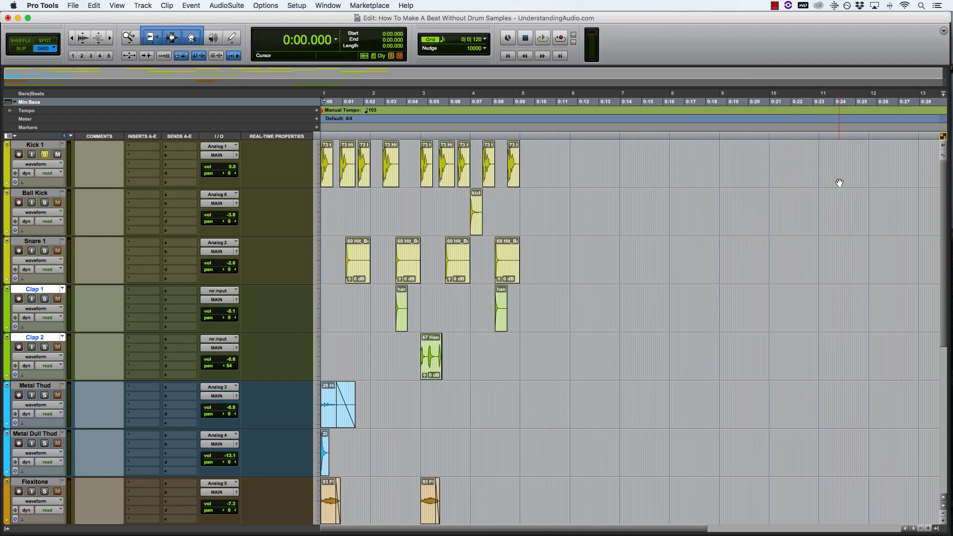
key(space)
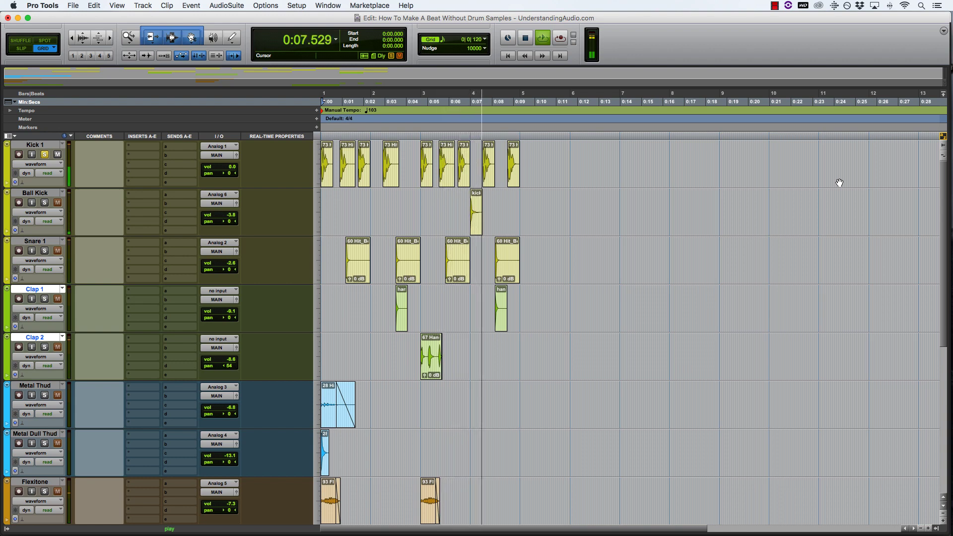
key(space)
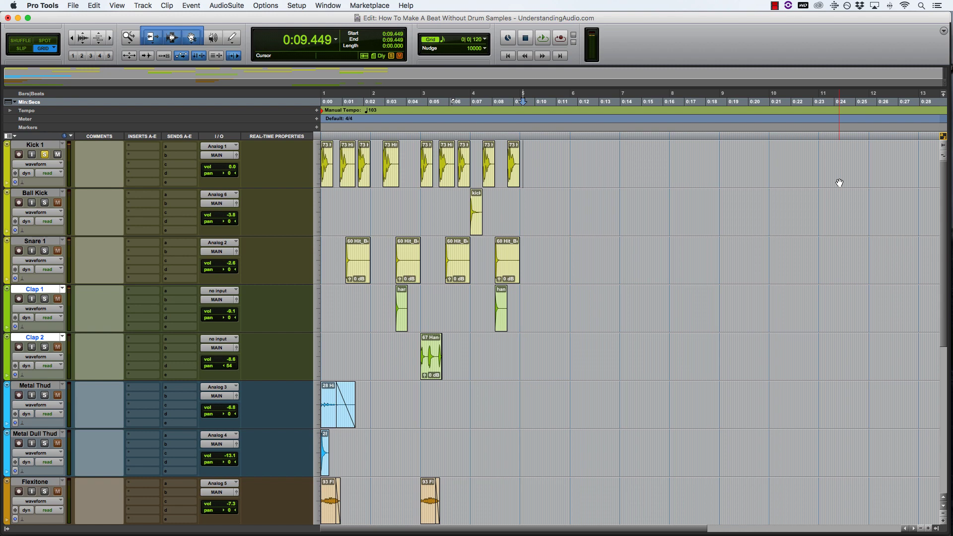
key(alt+shift+s)
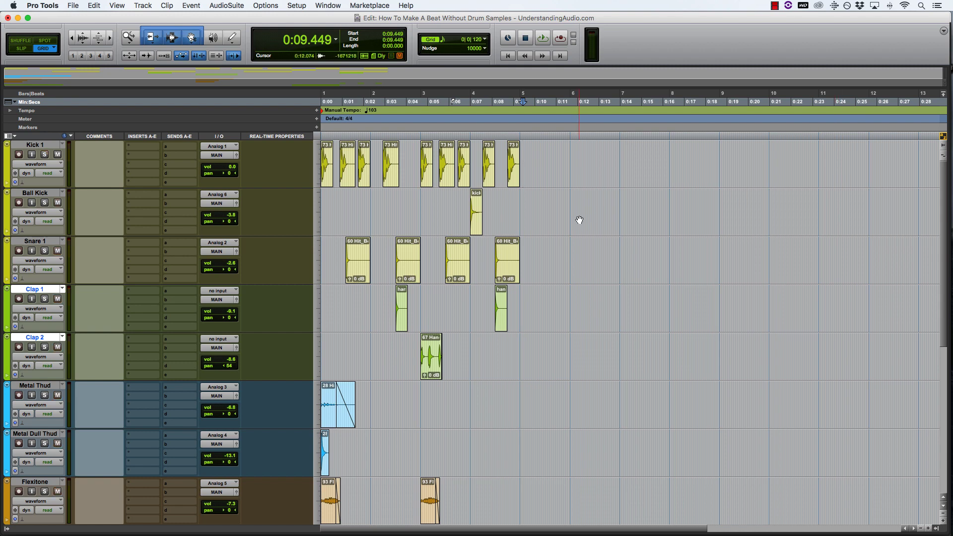
- Solo Snare 1, copy its last Bone Thud clip to bar 8, and play the new snare hit
click(337, 258)
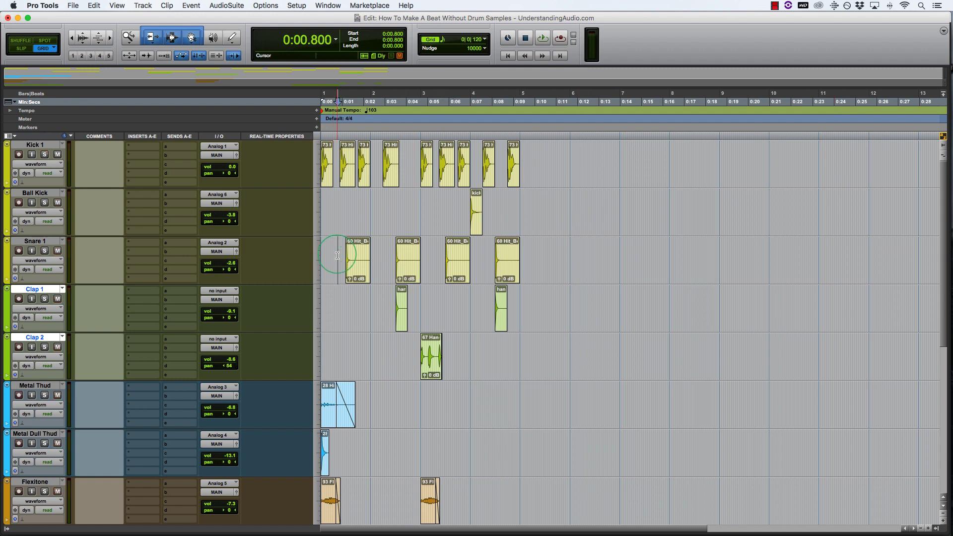
key(shift+s)
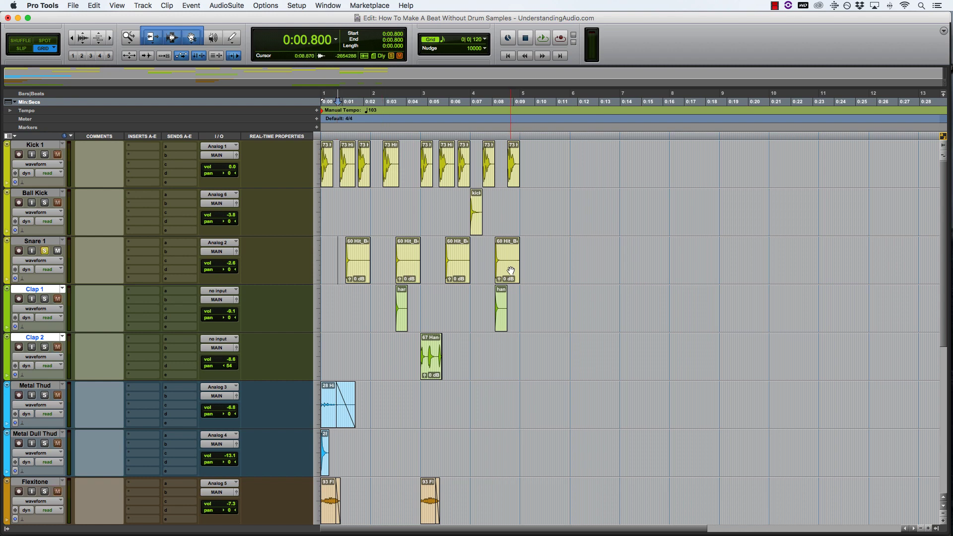
drag(510, 271, 684, 267)
click(665, 243)
key(space)
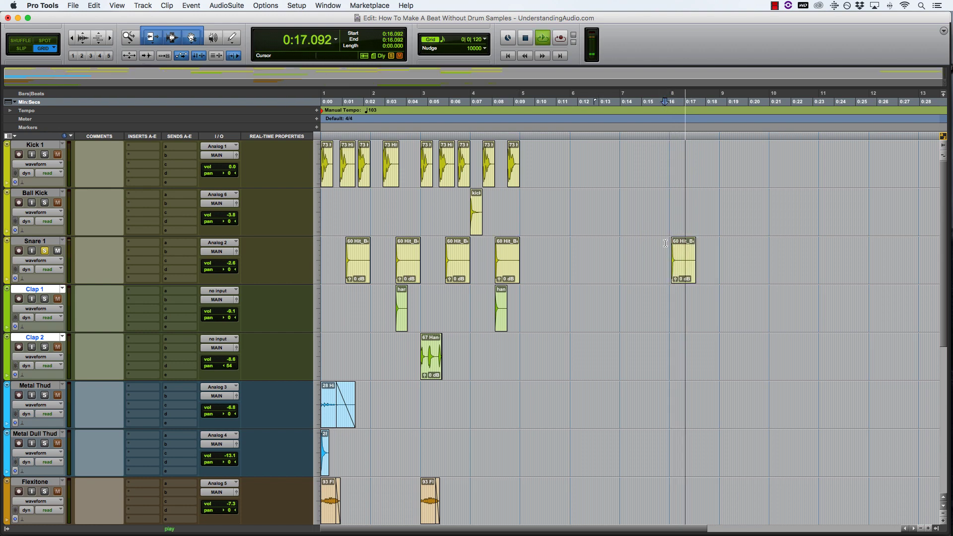
click(687, 263)
key(space)
key(e)
key(e)
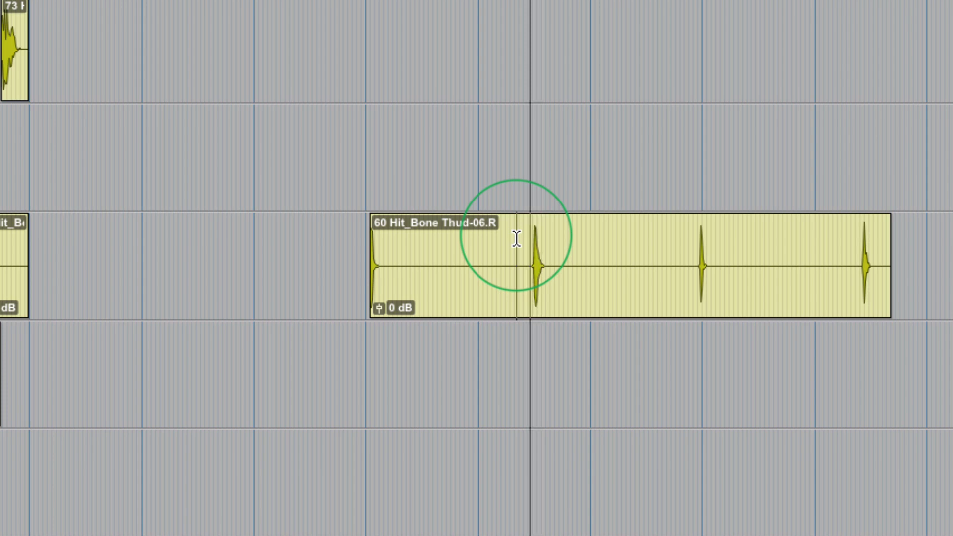
- Audition the bar-8 snare copy from its later hits
click(693, 241)
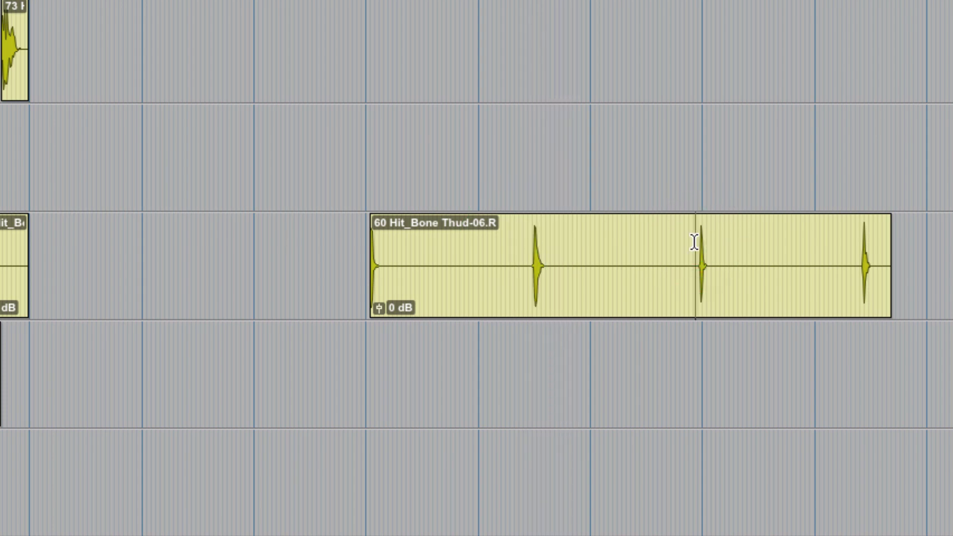
key(space)
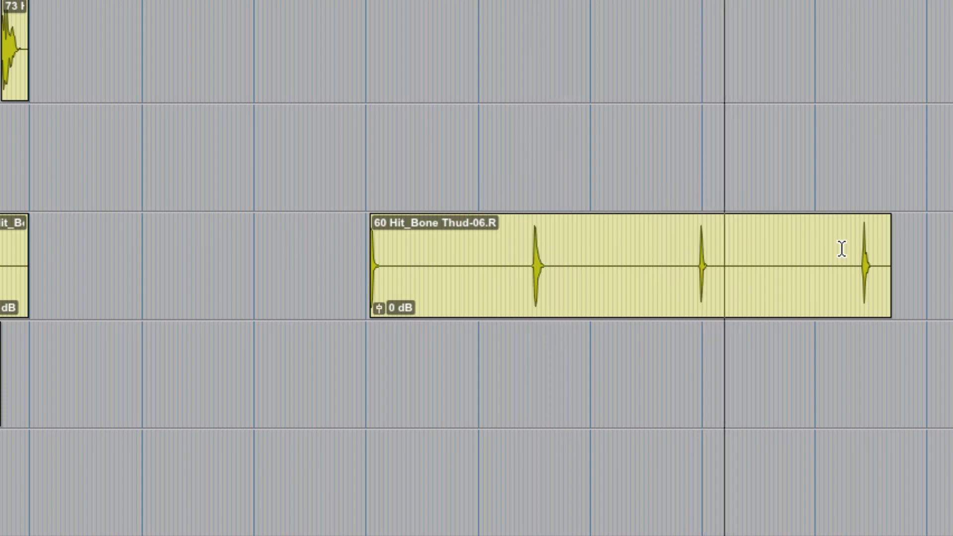
click(858, 231)
key(ctrl+bracketleft)
key(ctrl+bracketright)
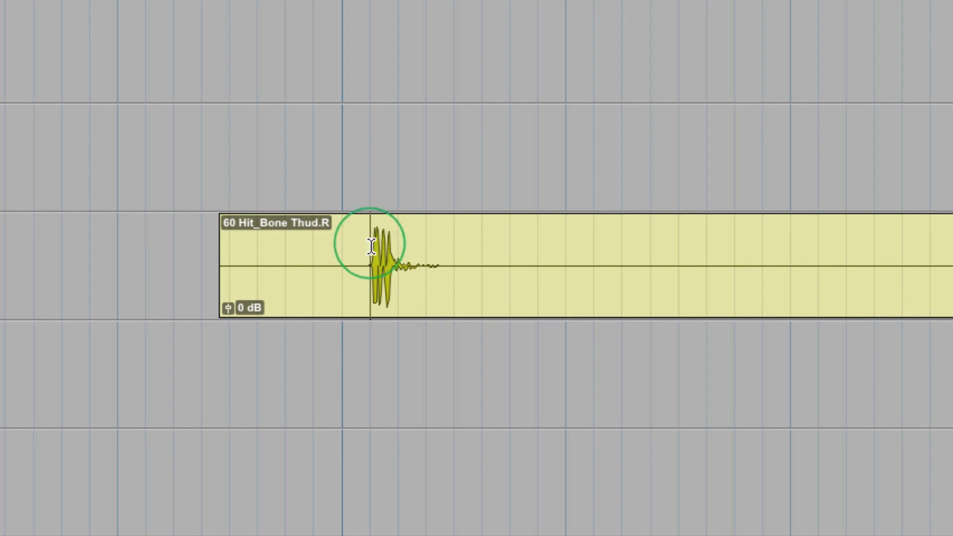
key(ctrl+bracketright)
key(ctrl+bracketleft)
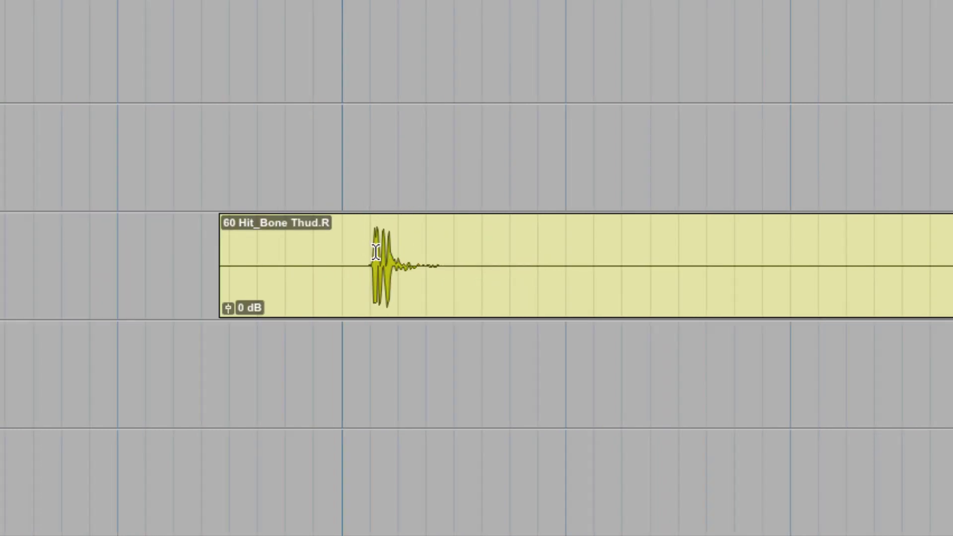
- Trim the snare copy's start to just before the sound begins
click(376, 252)
key(ctrl+bracketright)
key(ctrl+bracketleft)
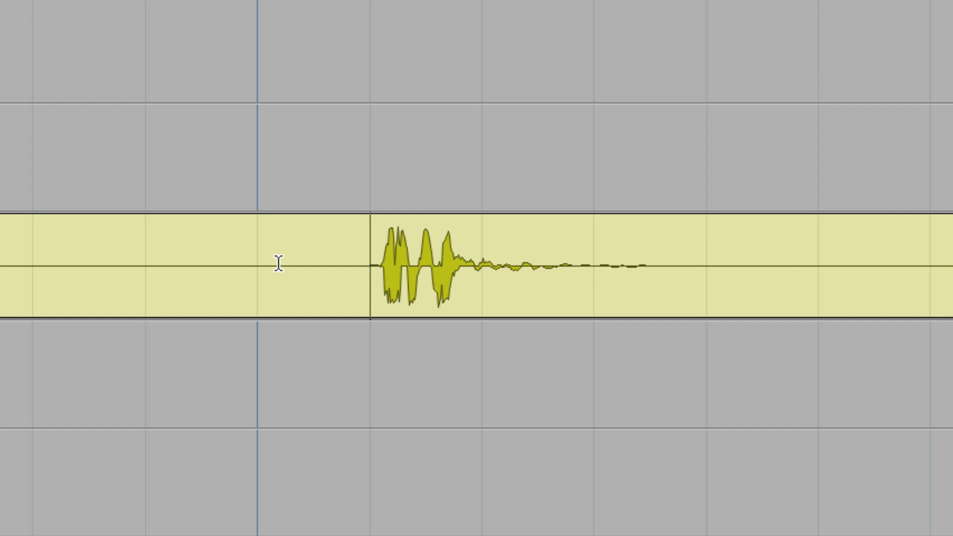
key(ctrl+bracketright)
key(ctrl+bracketright)
key(ctrl+bracketright)
key(ctrl+bracketright)
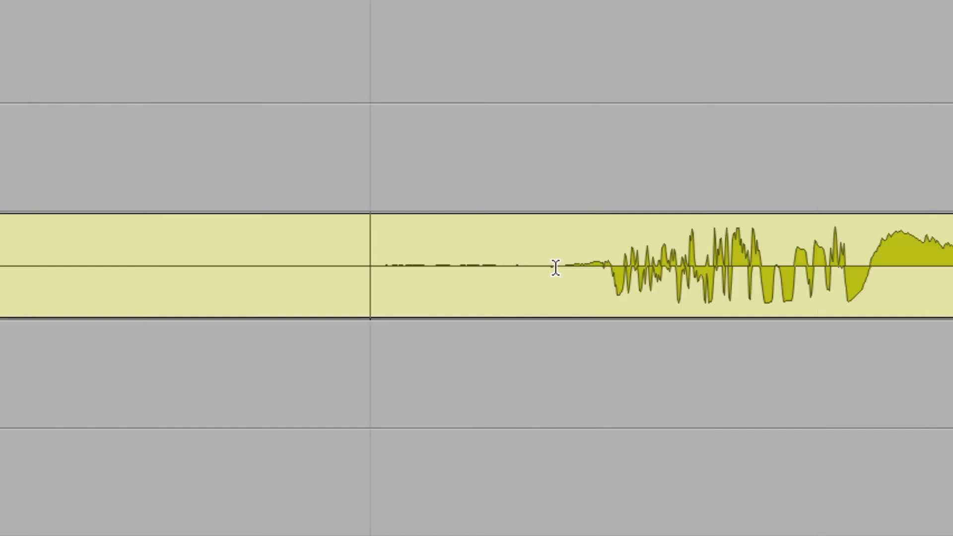
key(alt+2)
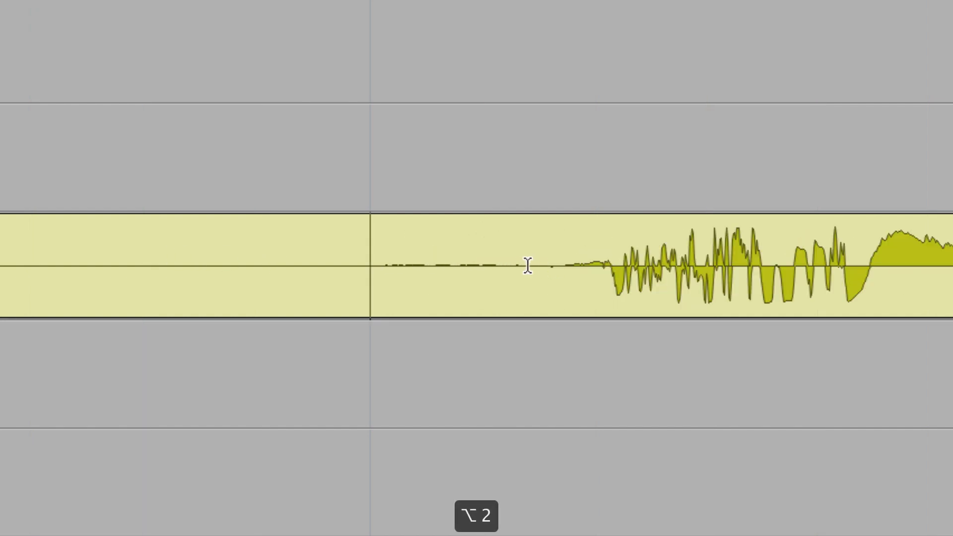
click(382, 252)
key(a)
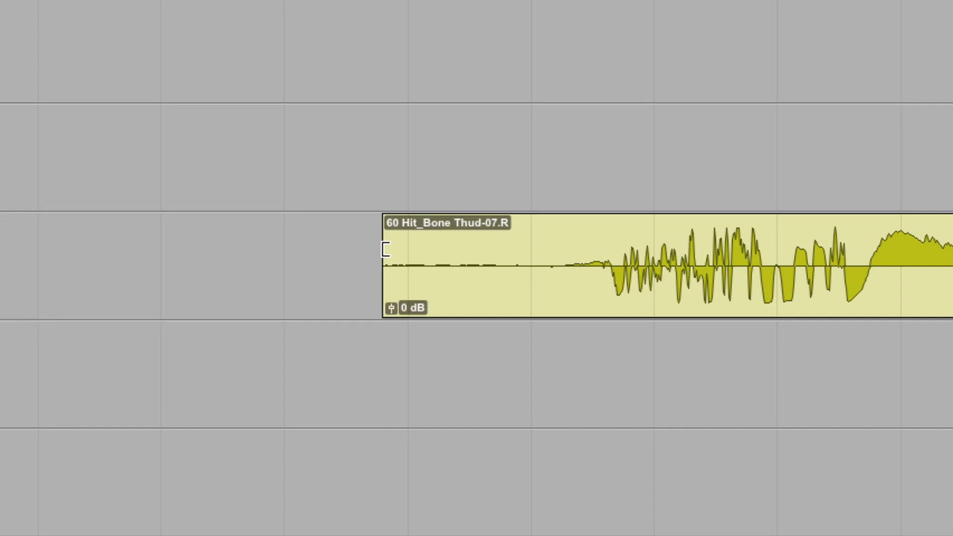
key(ctrl+bracketleft)
key(ctrl+bracketleft)
key(ctrl+bracketleft)
key(ctrl+bracketleft)
click(431, 282)
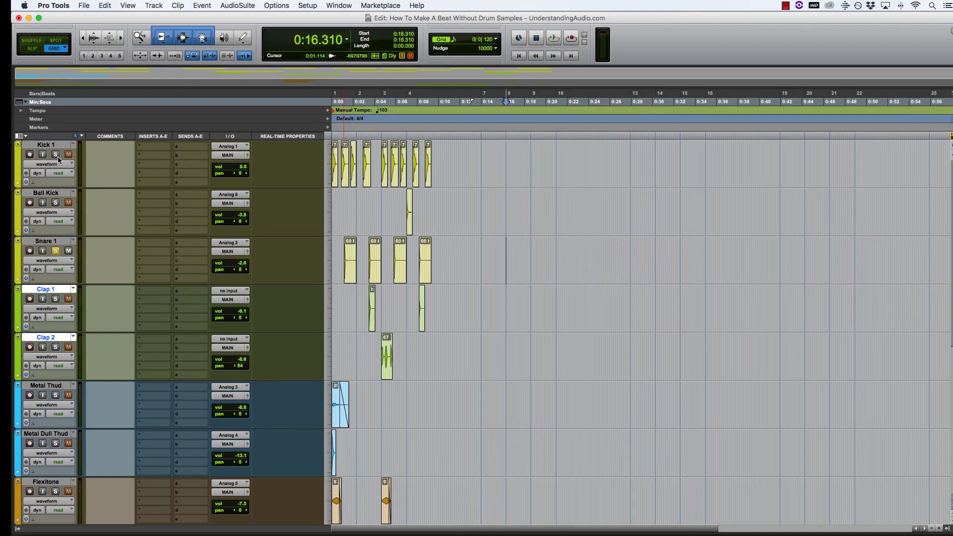
- Play the roughly five-bar beat from the session start, then stop
click(342, 210)
key(ctrl+bracketright)
key(ctrl+bracketright)
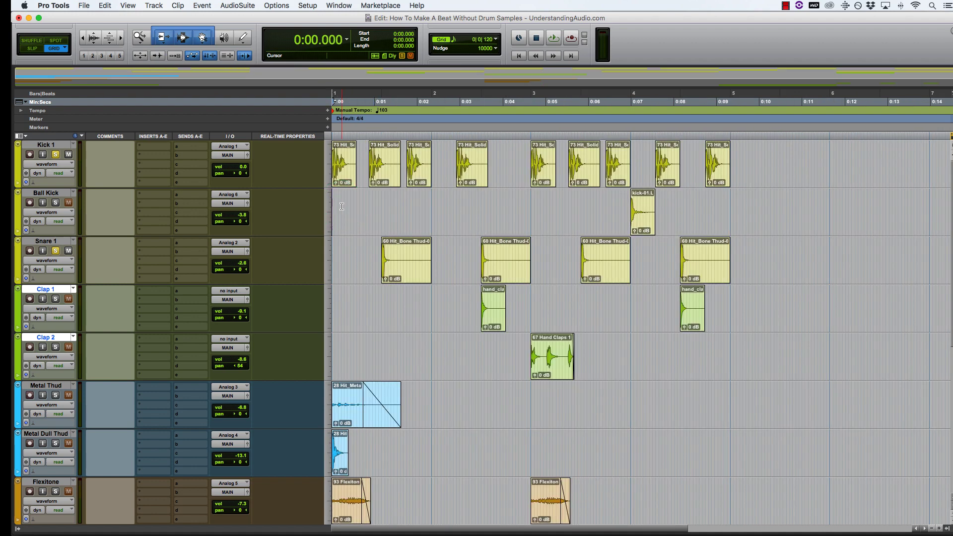
key(space)
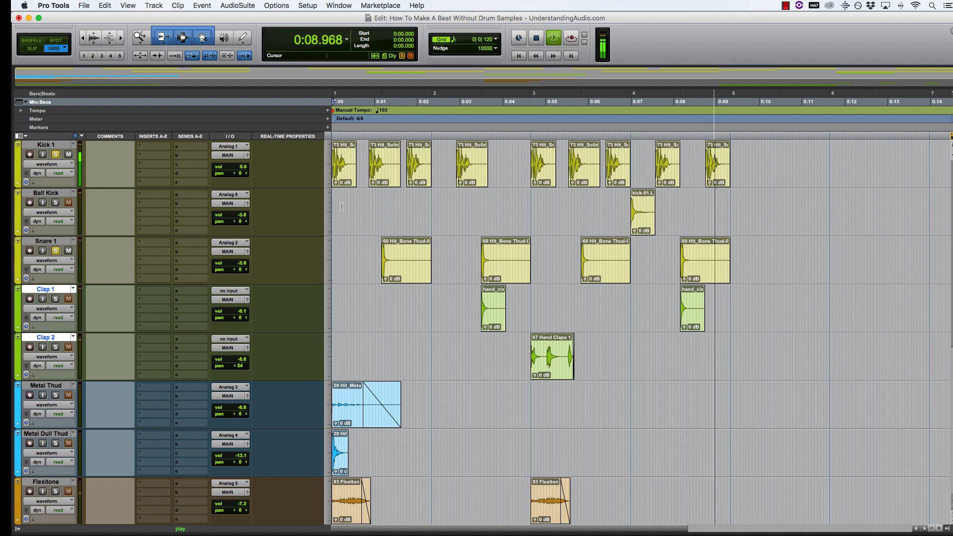
key(space)
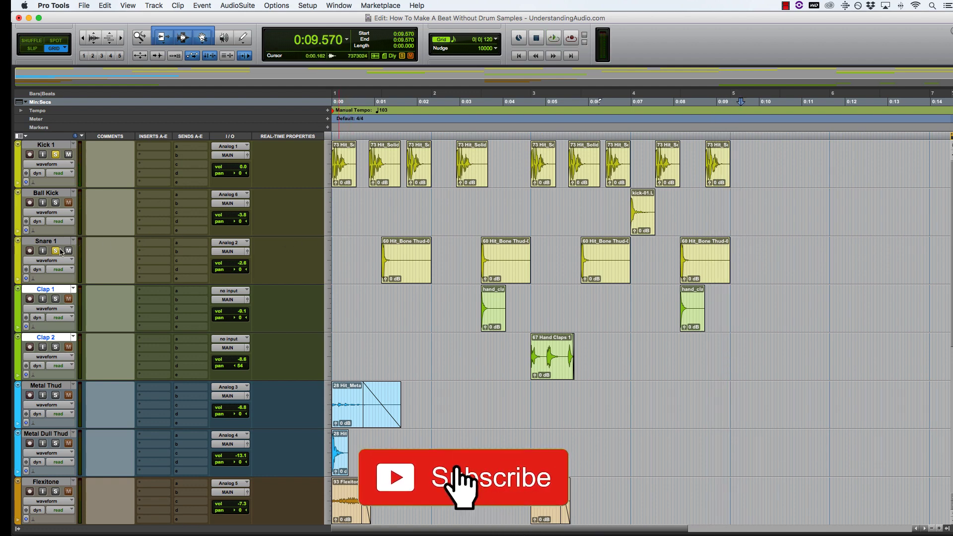
- Audition the hand_clap hits, then reset Clap 1's volume from -9.1 to 0.0 dB
click(499, 318)
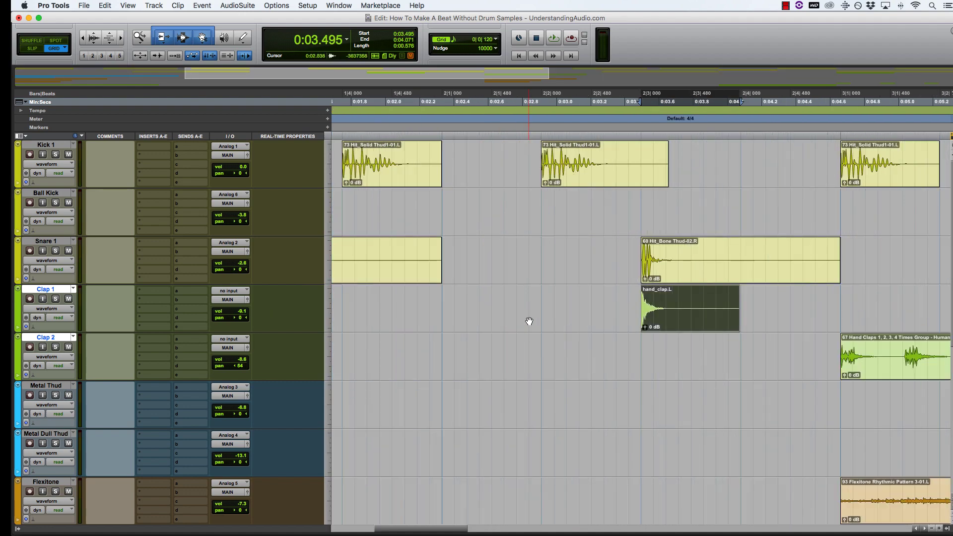
key(super+bracketleft)
key(super+bracketleft)
click(616, 296)
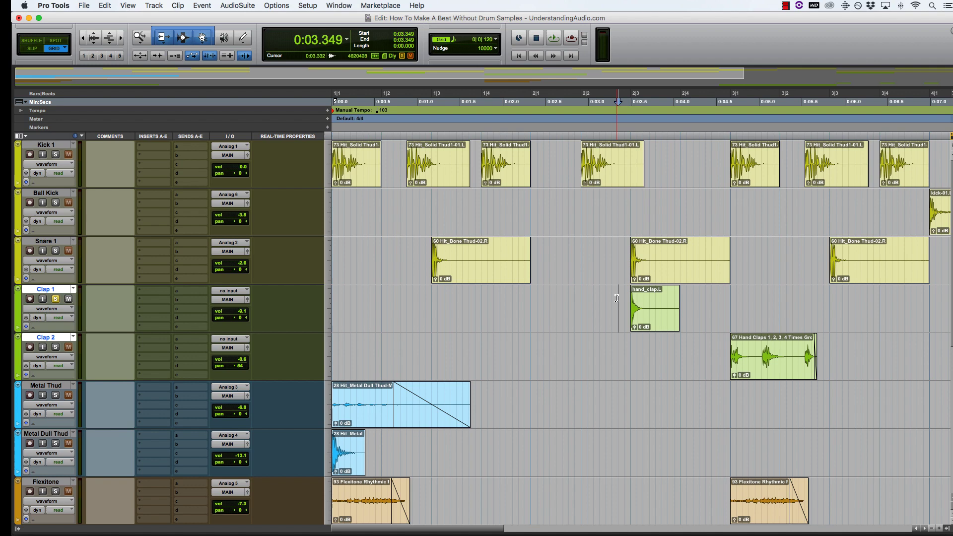
key(space)
key(space)
key(super+bracketleft)
key(super+bracketleft)
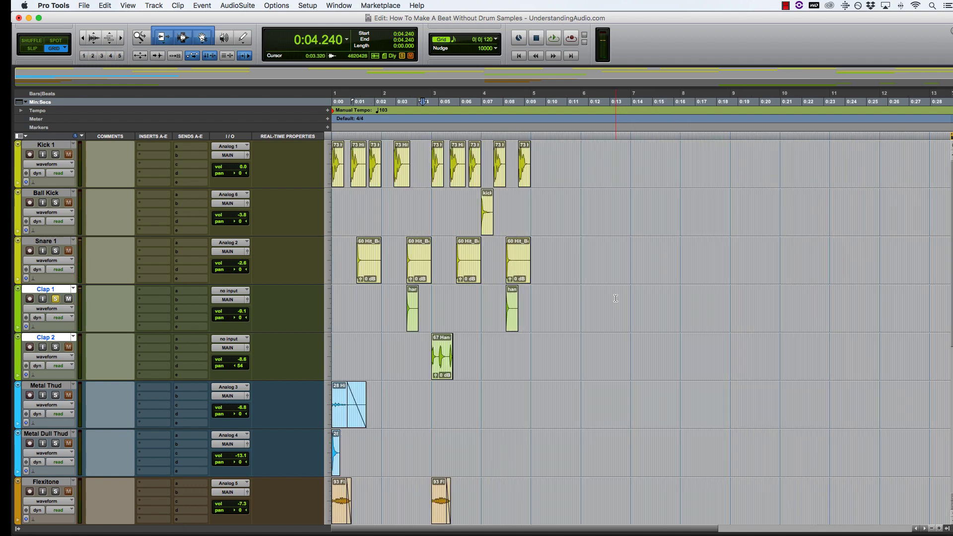
key(super+bracketright)
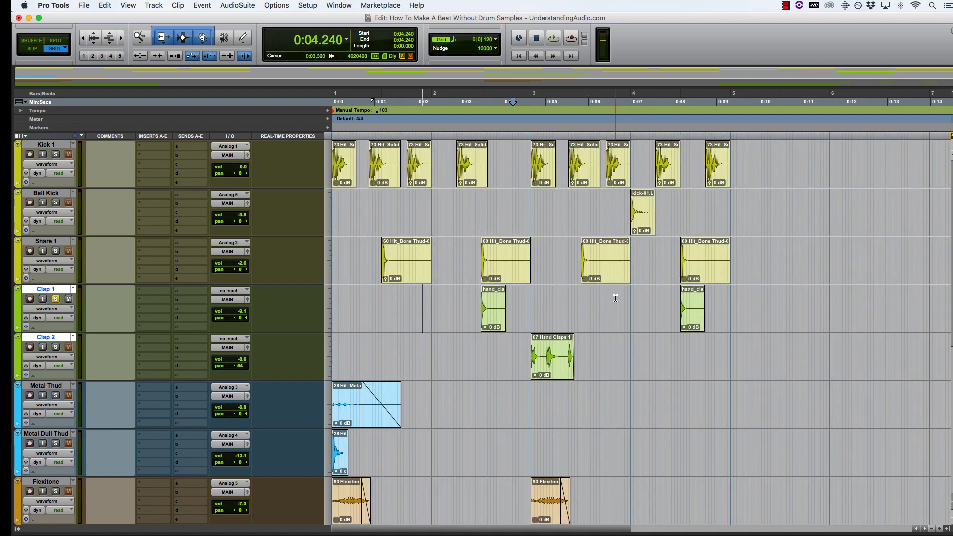
alt+click(243, 312)
- Audition the first and second claps at the full 0.0 dB level
click(479, 287)
key(space)
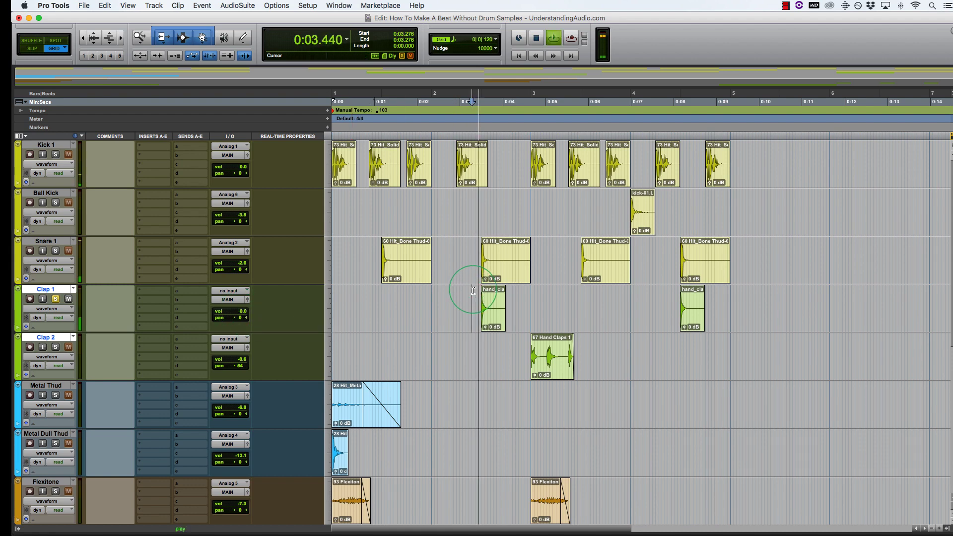
key(space)
click(663, 293)
key(space)
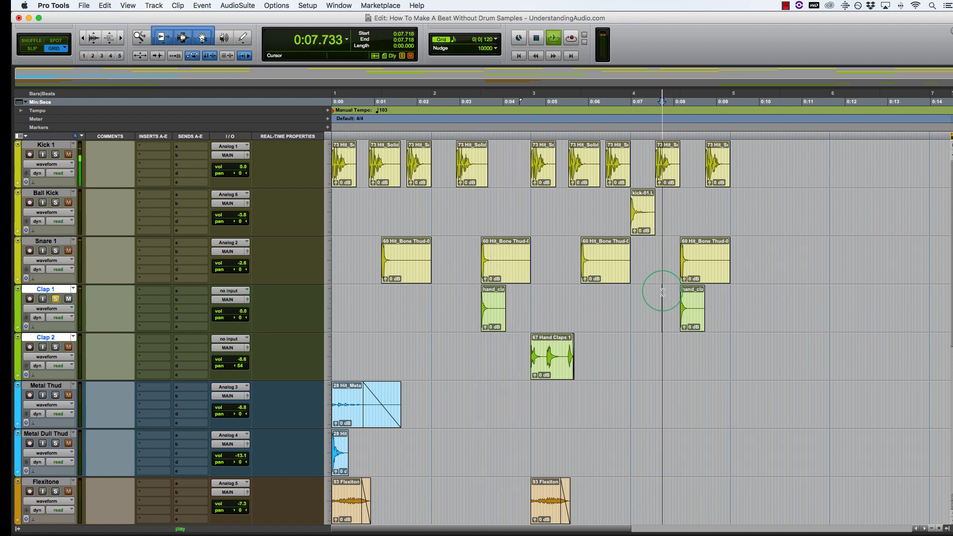
key(space)
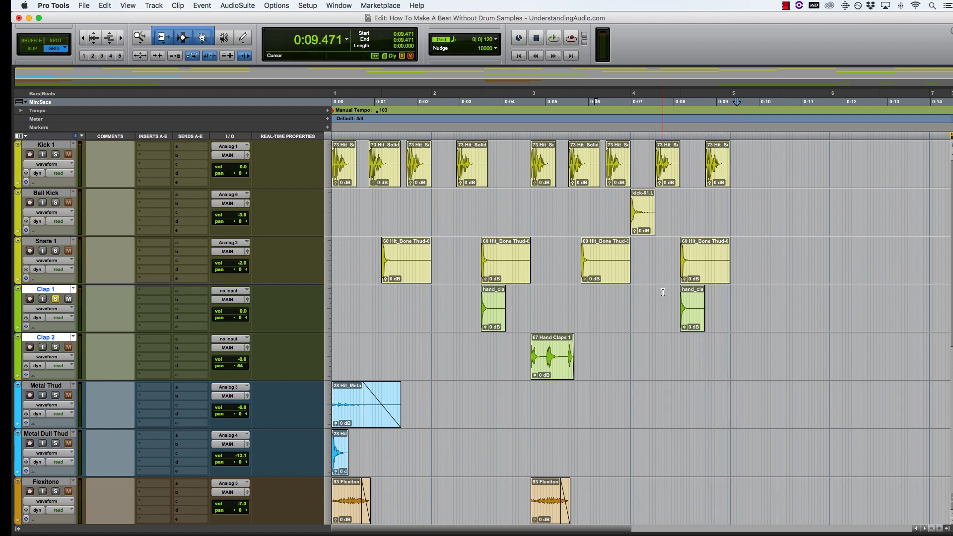
- Undo the reset to return Clap 1 to -9.1 dB and replay the beat from 0:02.33
key(super+z)
key(r)
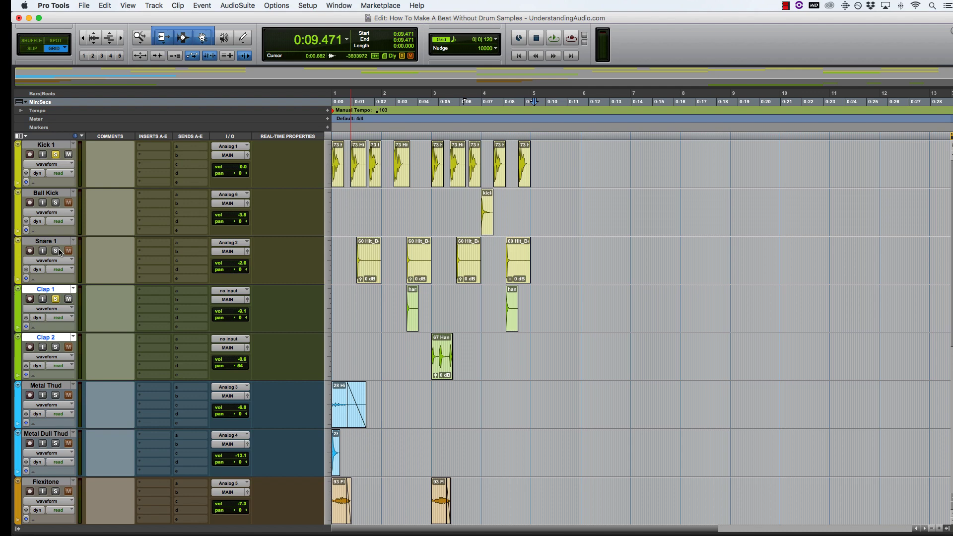
click(381, 297)
key(space)
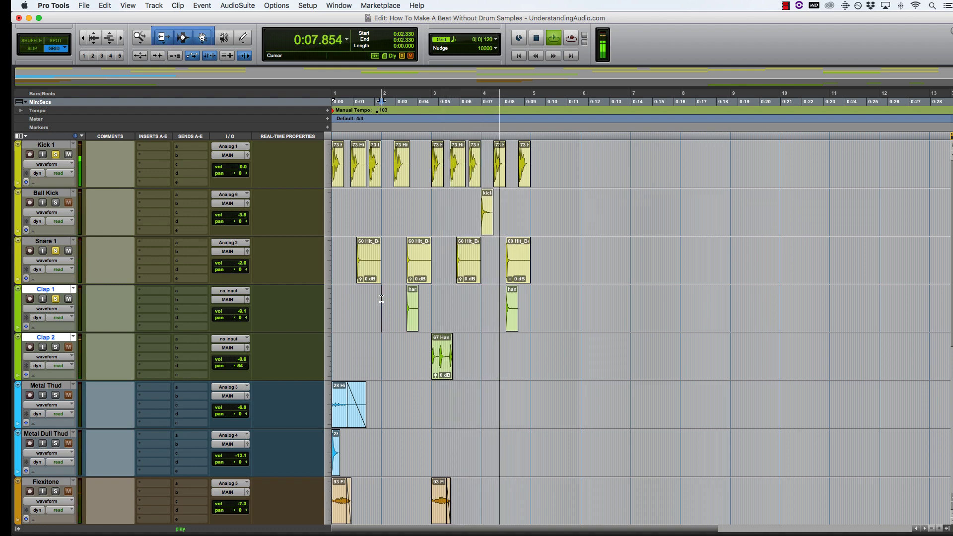
key(space)
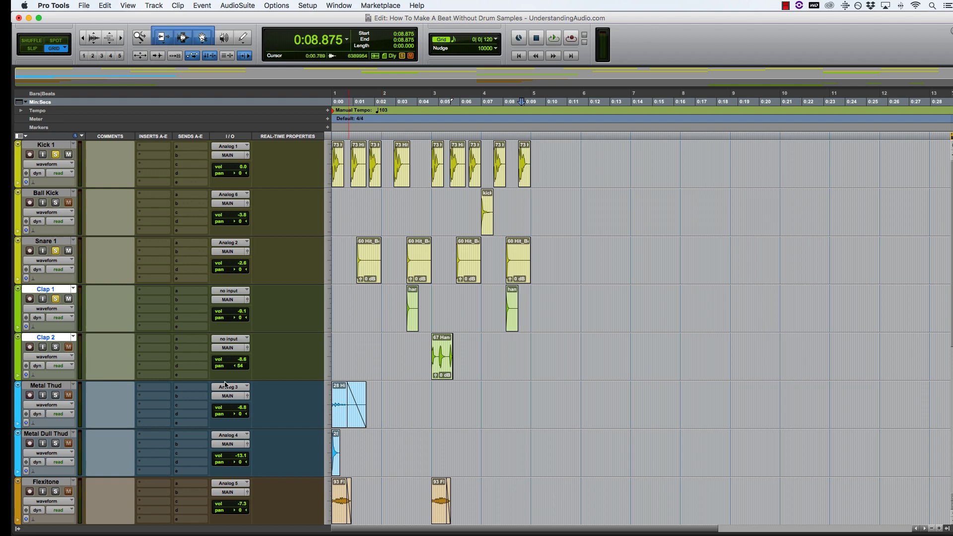
- Clear the other solos, solo Clap 2, and copy the hand-claps clip to about 0:16.6
alt+click(56, 347)
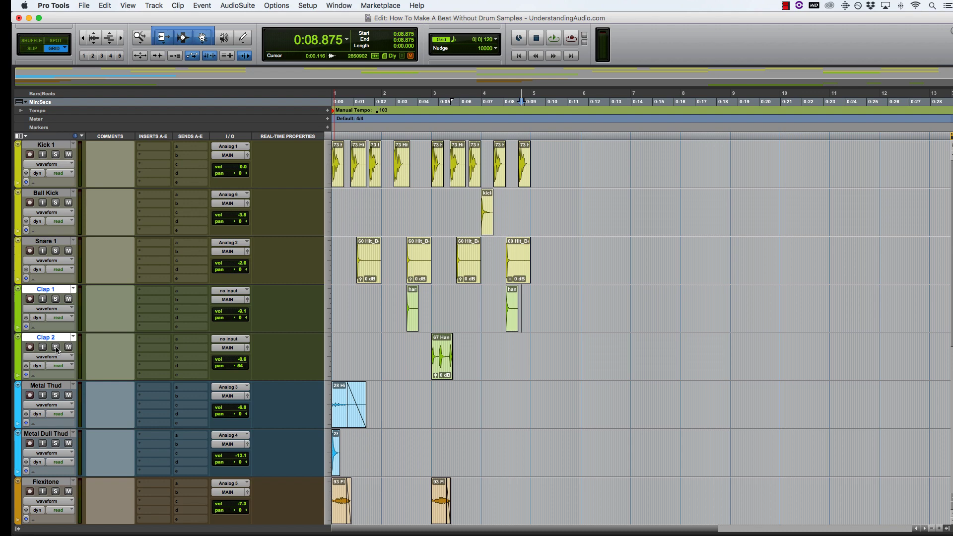
click(56, 348)
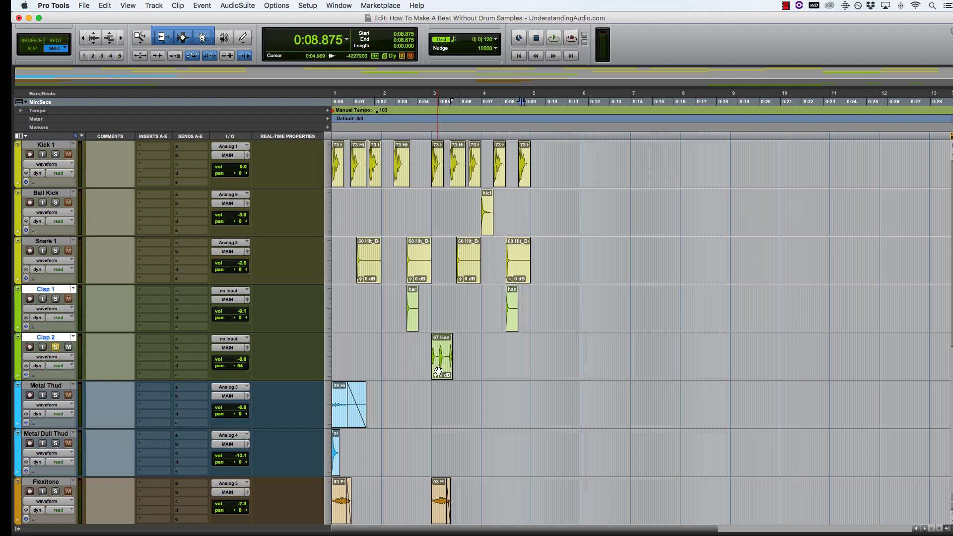
drag(438, 371, 697, 360)
scroll(712, 360, up, 3)
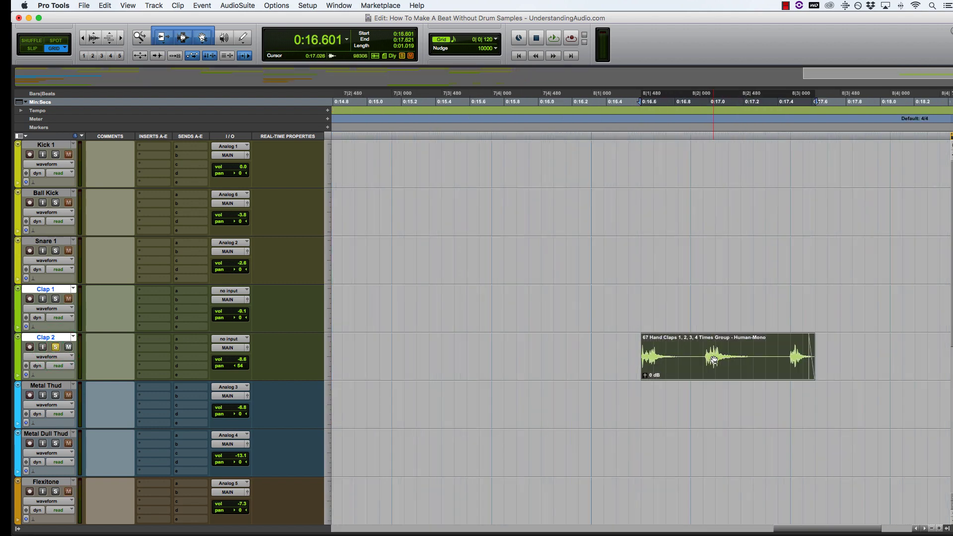
scroll(713, 360, down, 2)
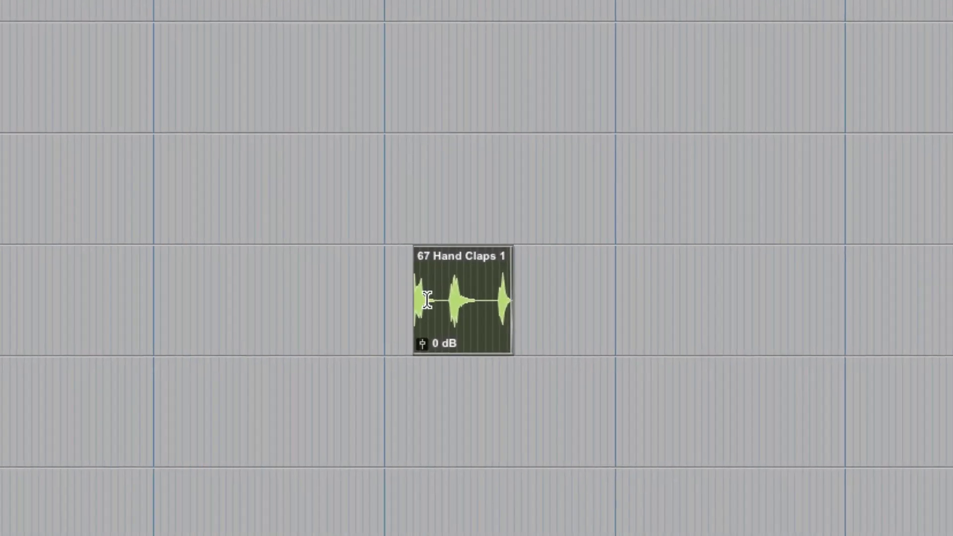
click(730, 354)
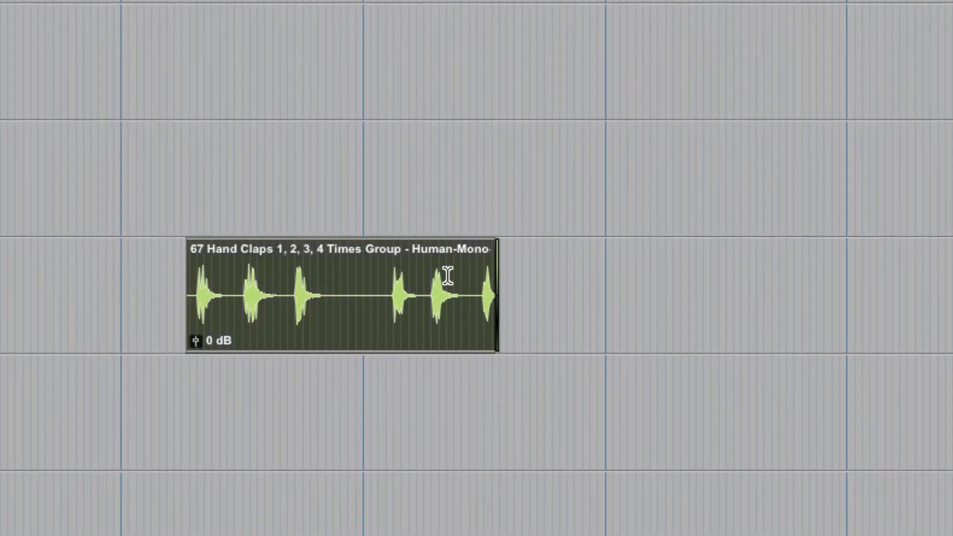
- Extend the copy's end to reveal all seven claps and play it back
drag(488, 281, 865, 273)
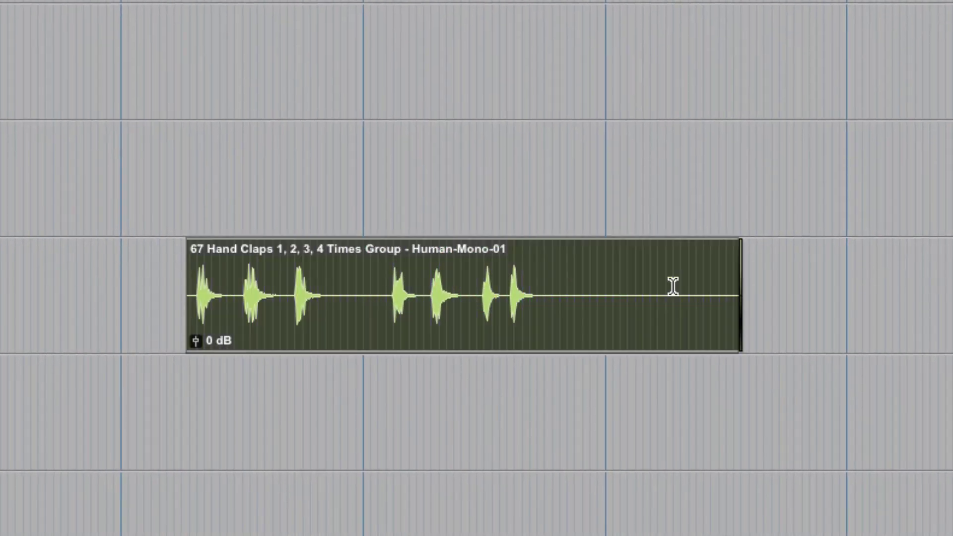
click(128, 279)
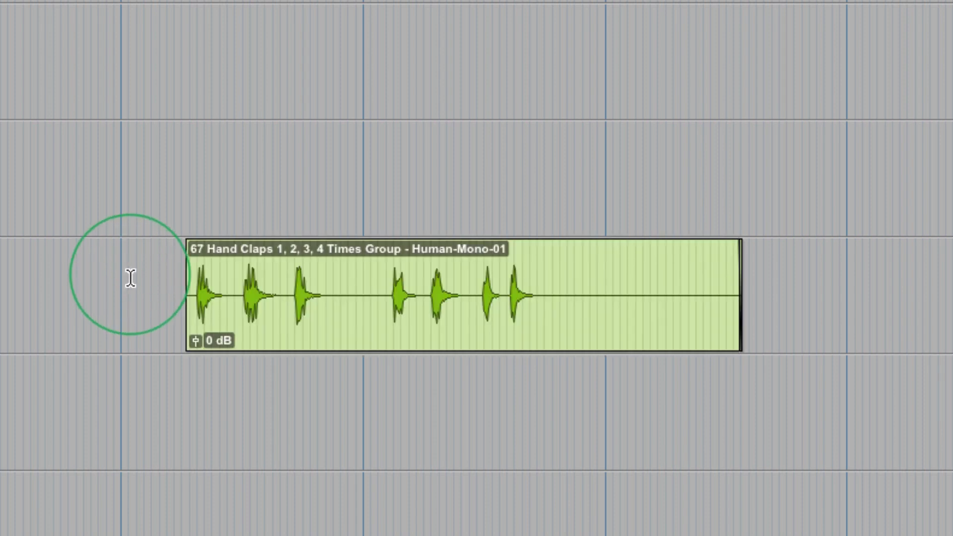
key(space)
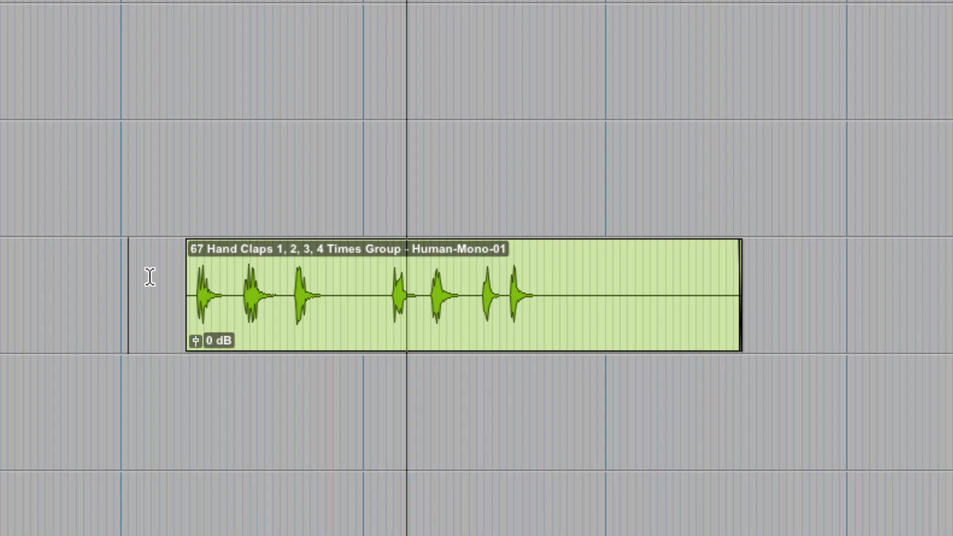
key(space)
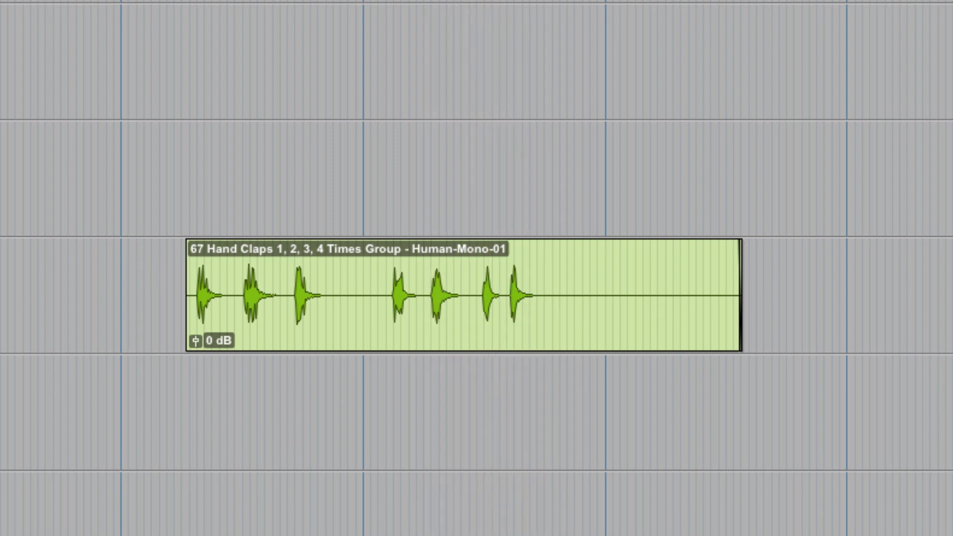
click(279, 323)
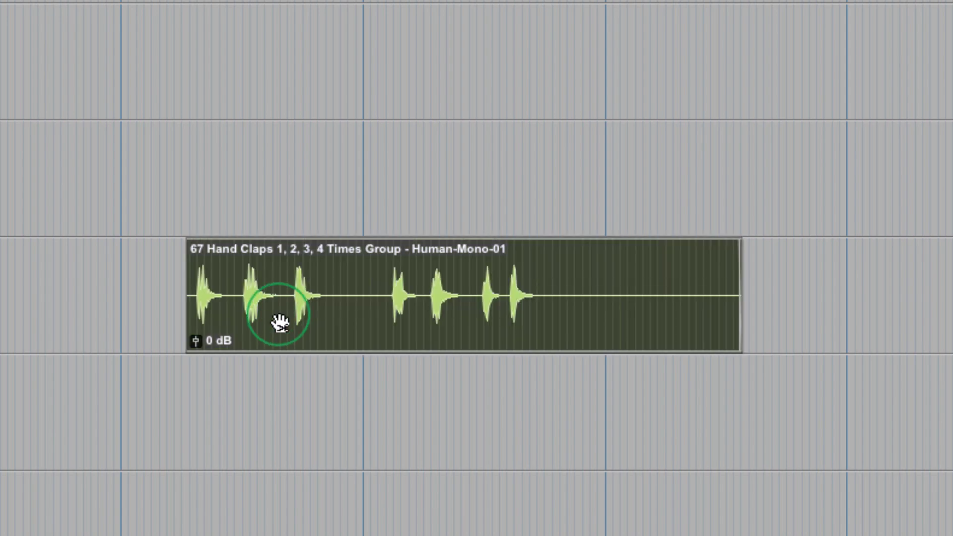
key(ctrl+bracketleft)
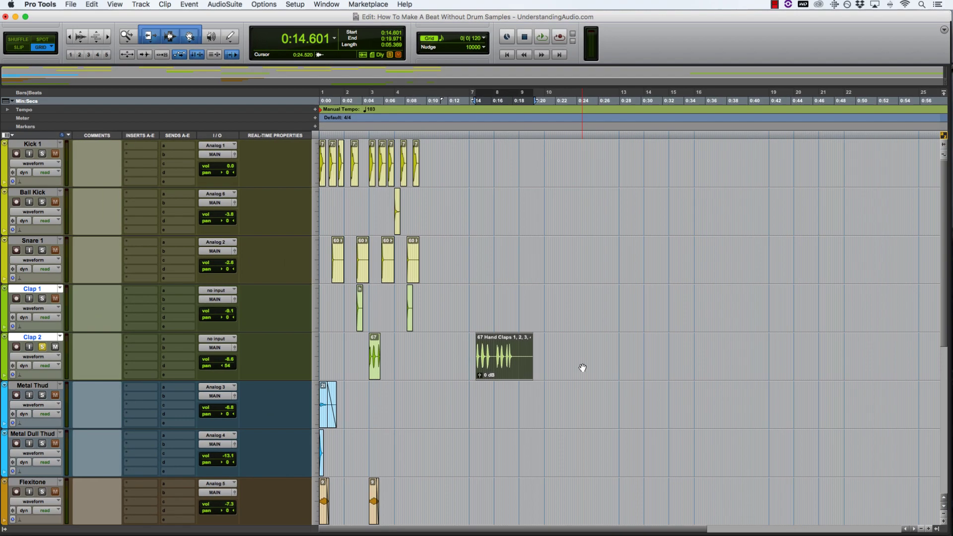
- Delete the extended hand-claps copy and audition the original clip near 0:05
key(BackSpace)
key(ctrl+bracketright)
key(ctrl+bracketright)
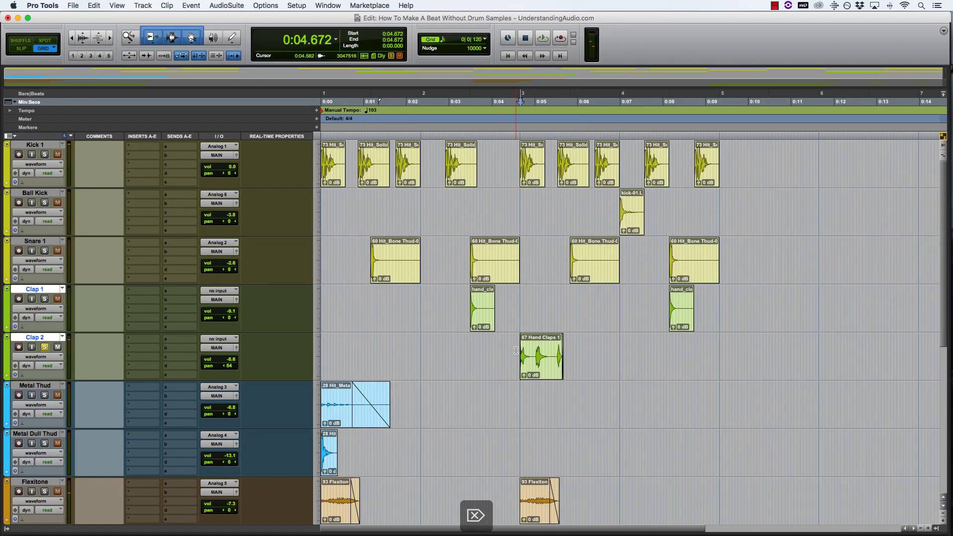
click(520, 349)
key(space)
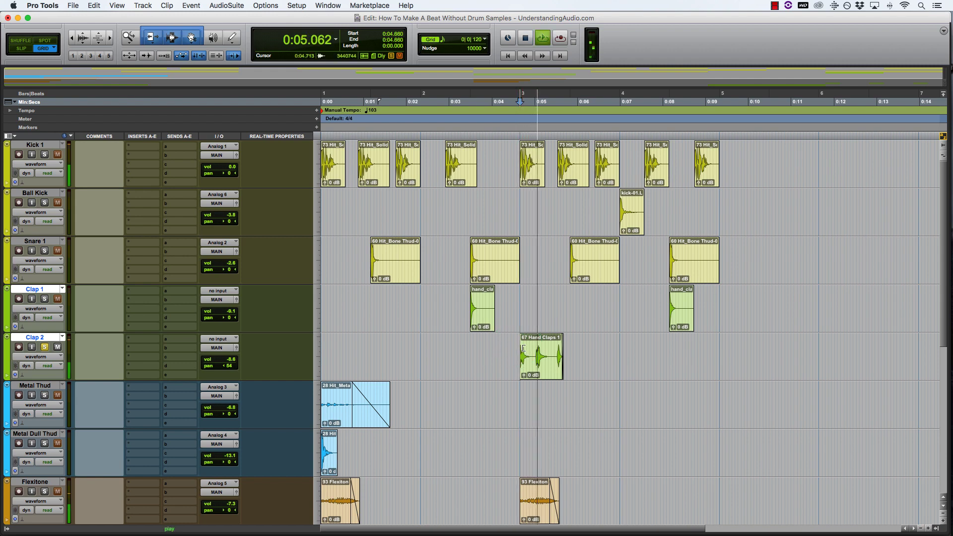
key(space)
click(560, 353)
key(ctrl+bracketright)
key(ctrl+bracketright)
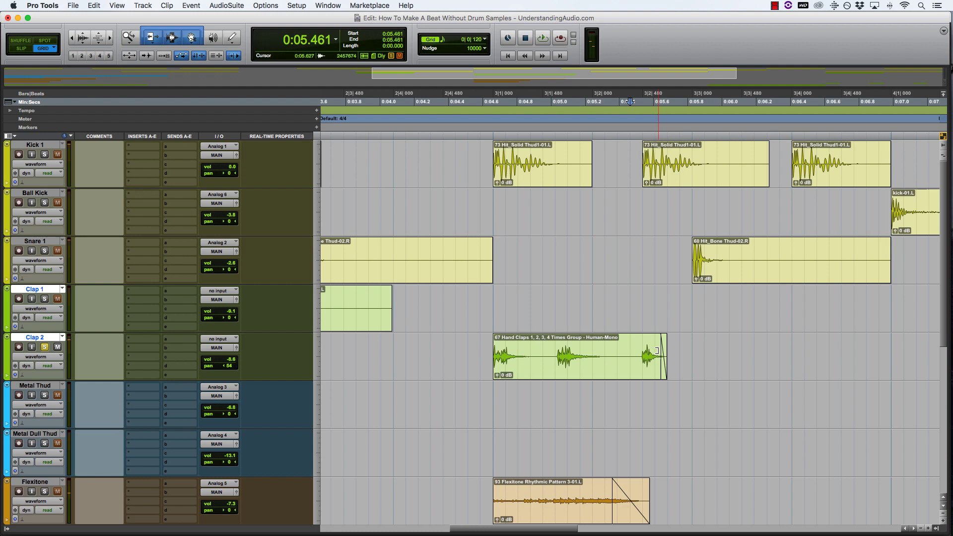
key(ctrl+bracketleft)
key(ctrl+bracketleft)
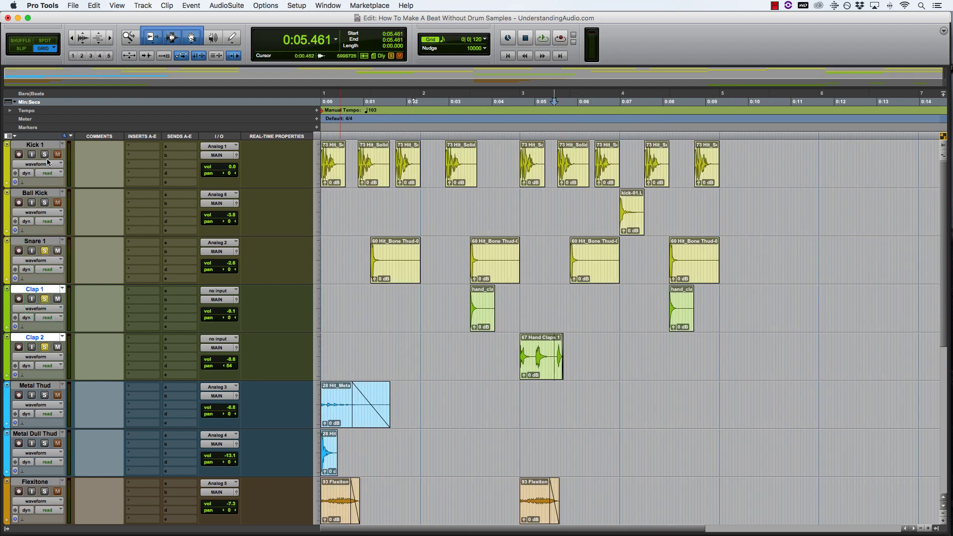
- Play the beat from about 0:02.33 to check the original claps
click(419, 202)
key(space)
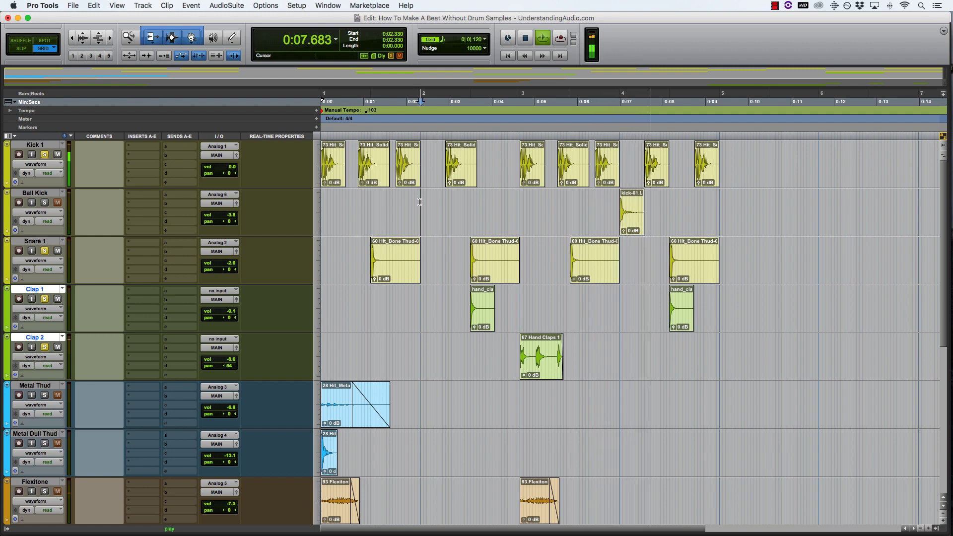
key(space)
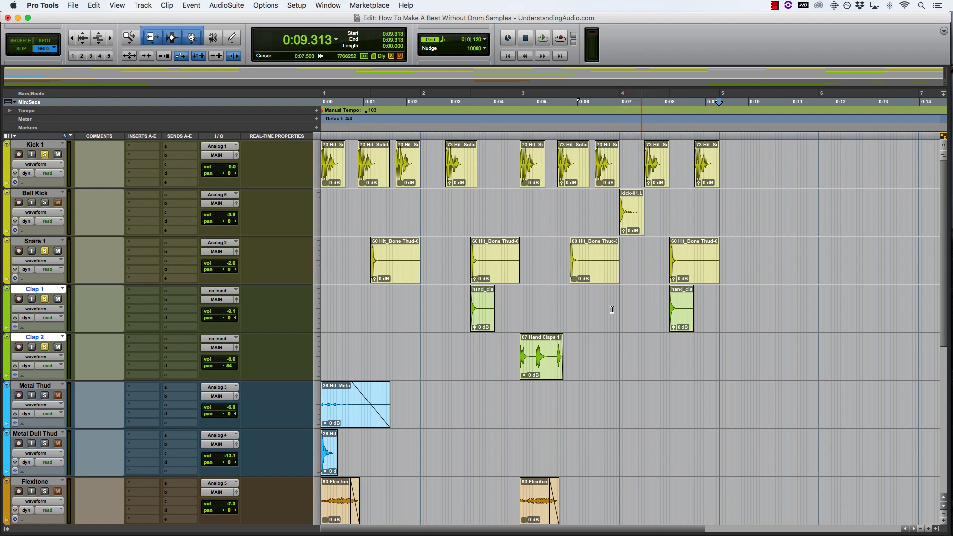
click(629, 229)
key(r)
key(r)
key(t)
drag(475, 224, 694, 229)
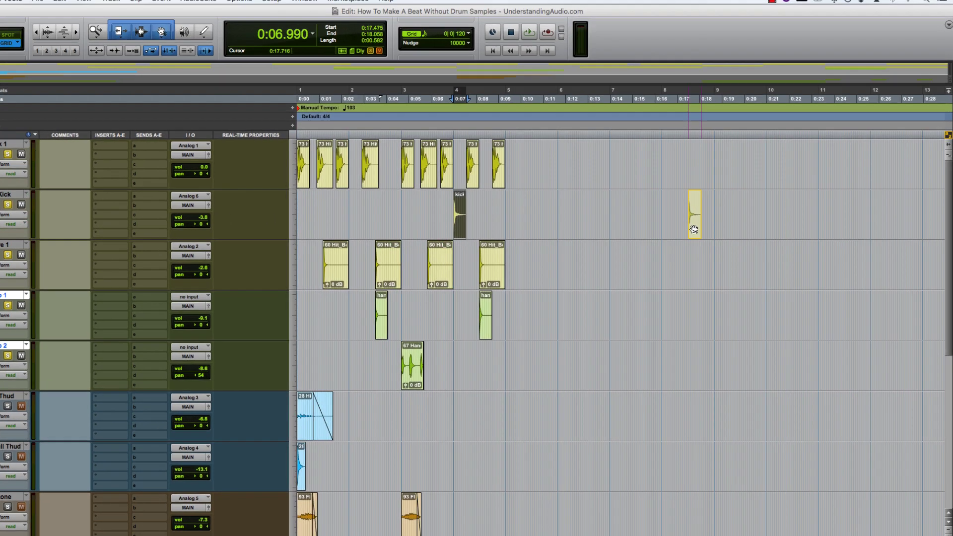
key(t)
key(t)
key(t)
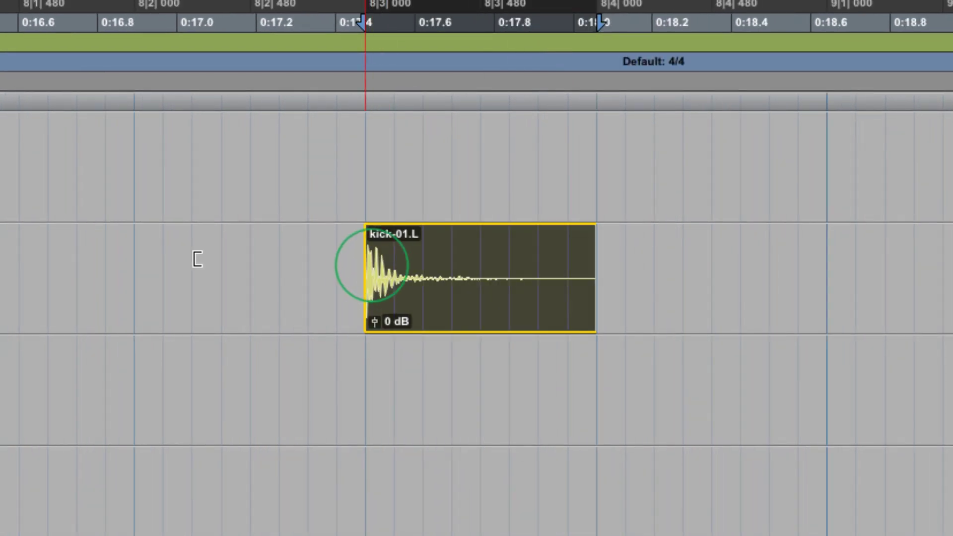
click(611, 271)
drag(595, 266, 863, 272)
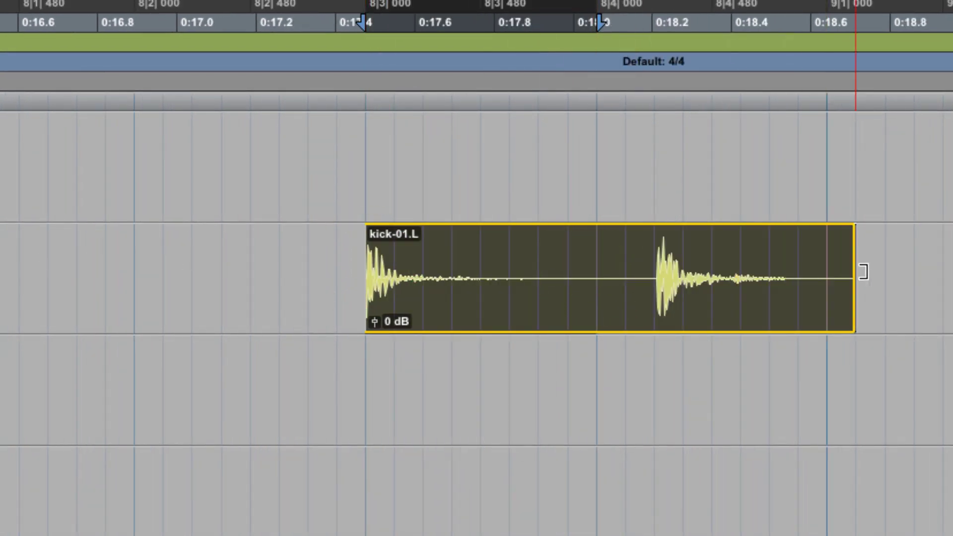
key(r)
click(340, 244)
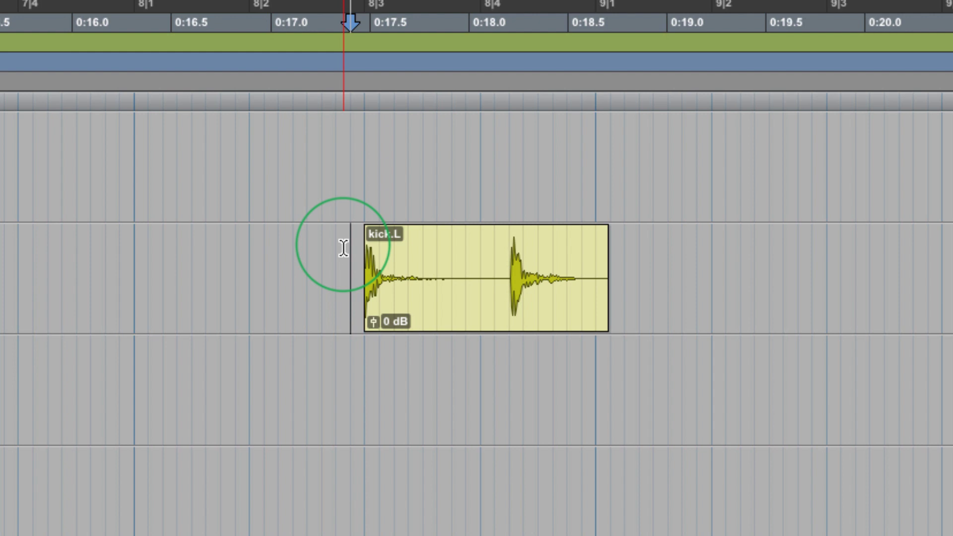
key(space)
key(space)
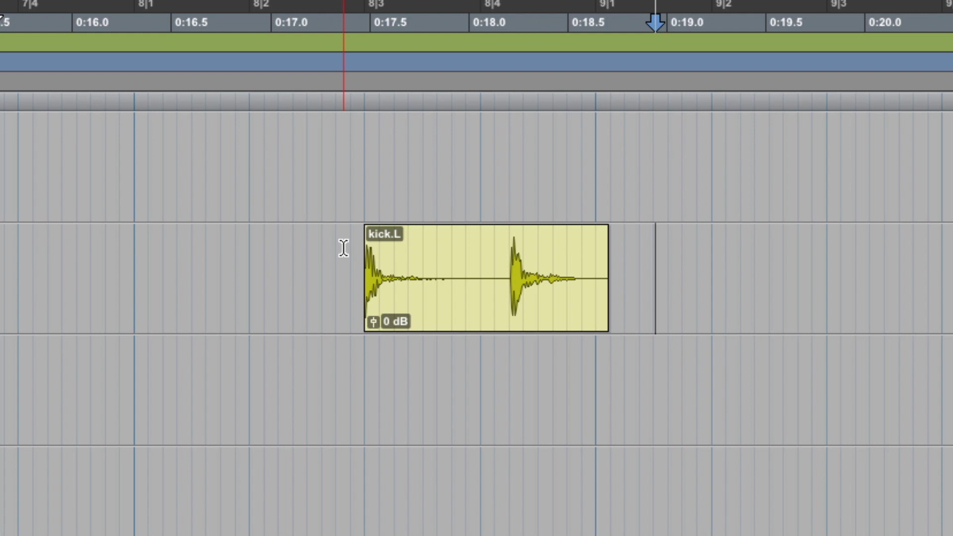
click(343, 248)
key(space)
key(space)
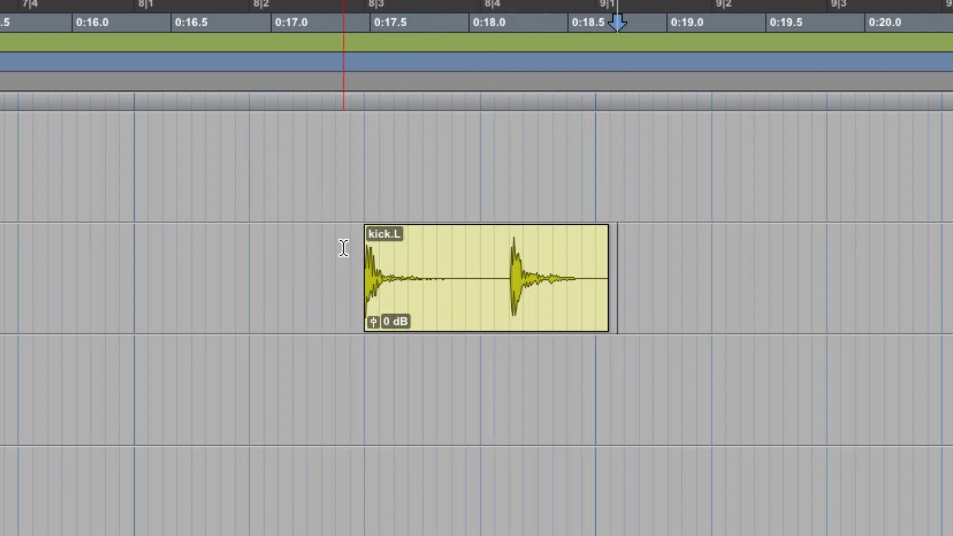
key(r)
key(r)
click(397, 311)
key(Delete)
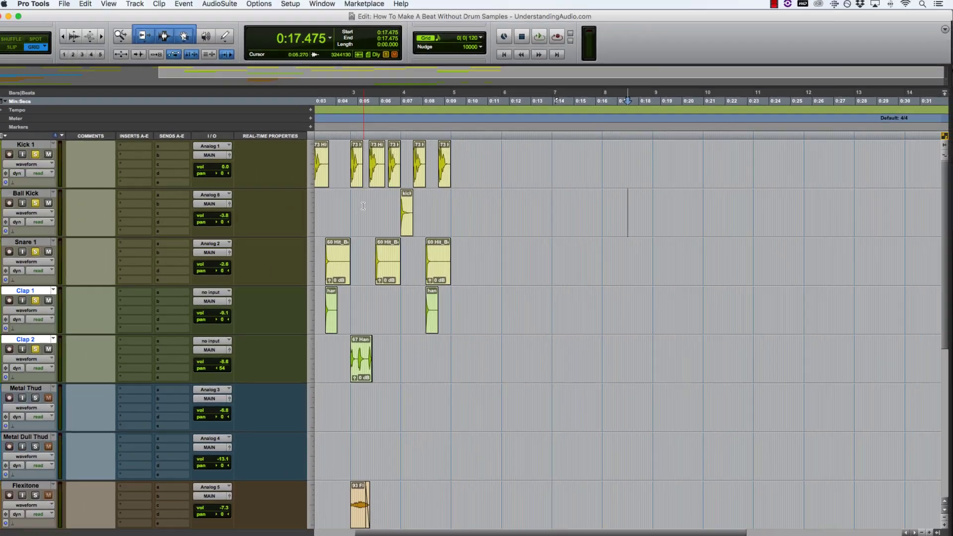
key(r)
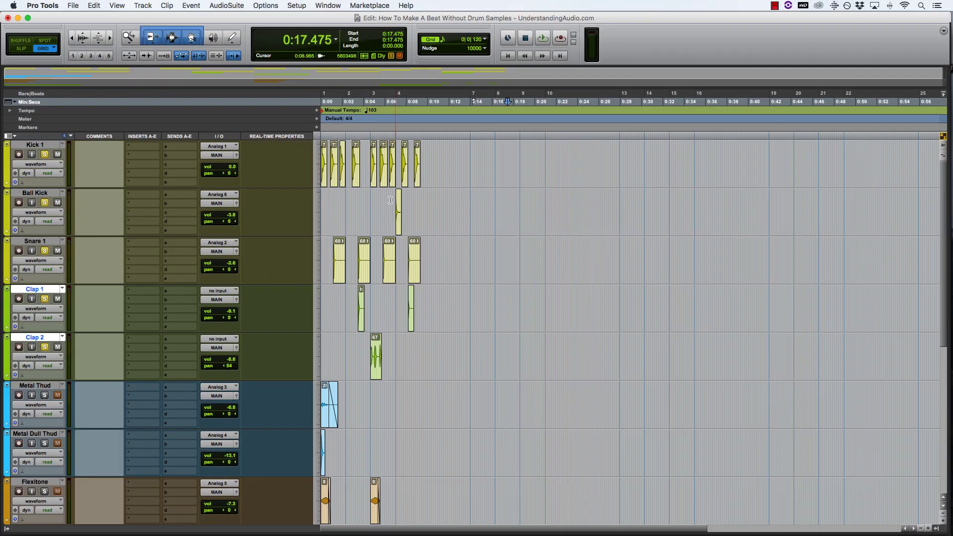
click(382, 200)
key(space)
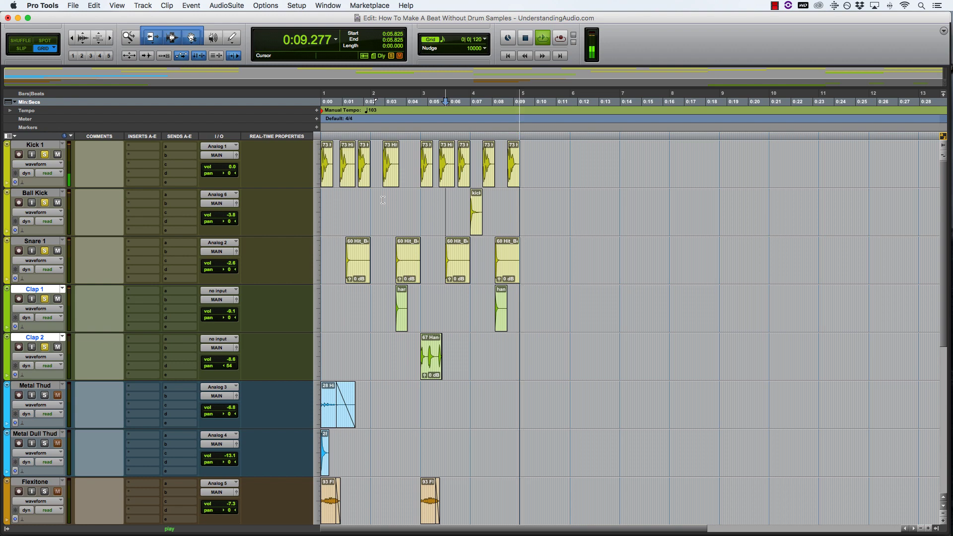
key(space)
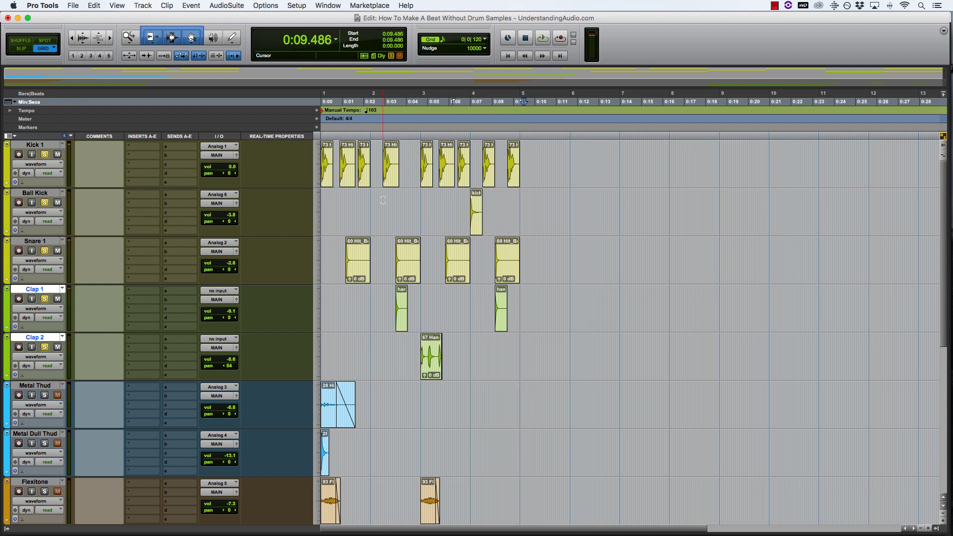
scroll(377, 228, down, 4)
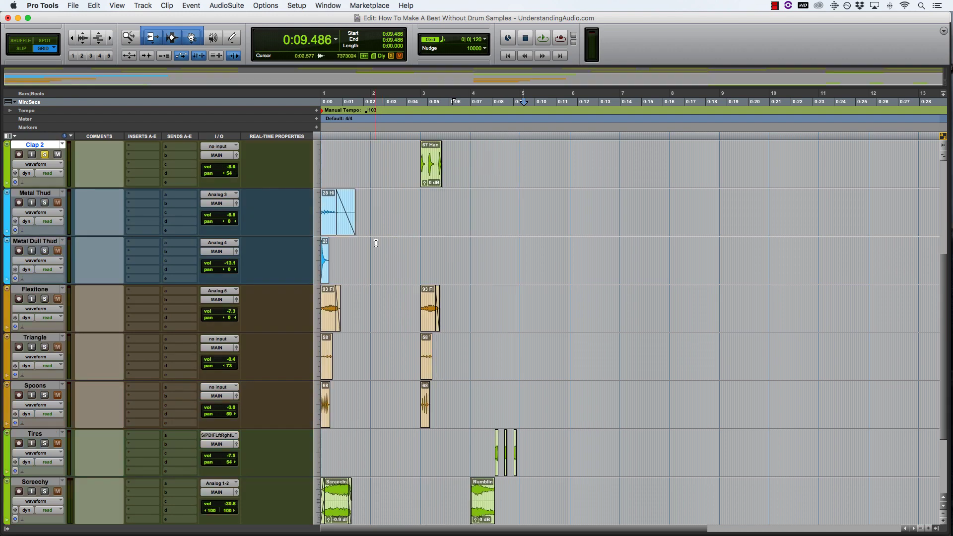
key(super+bracketright)
key(super+bracketright)
key(super+bracketright)
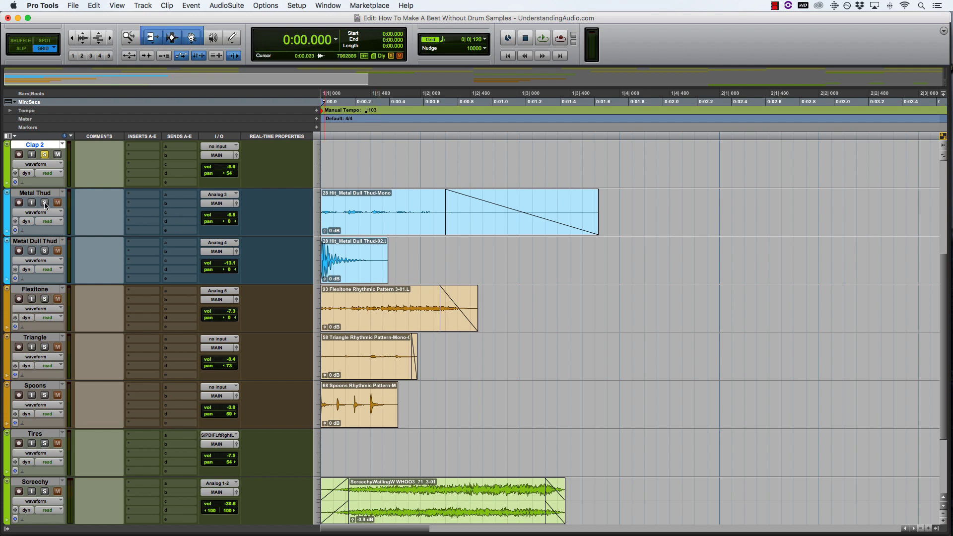
key(super+bracketleft)
key(super+bracketleft)
key(super+bracketleft)
click(333, 221)
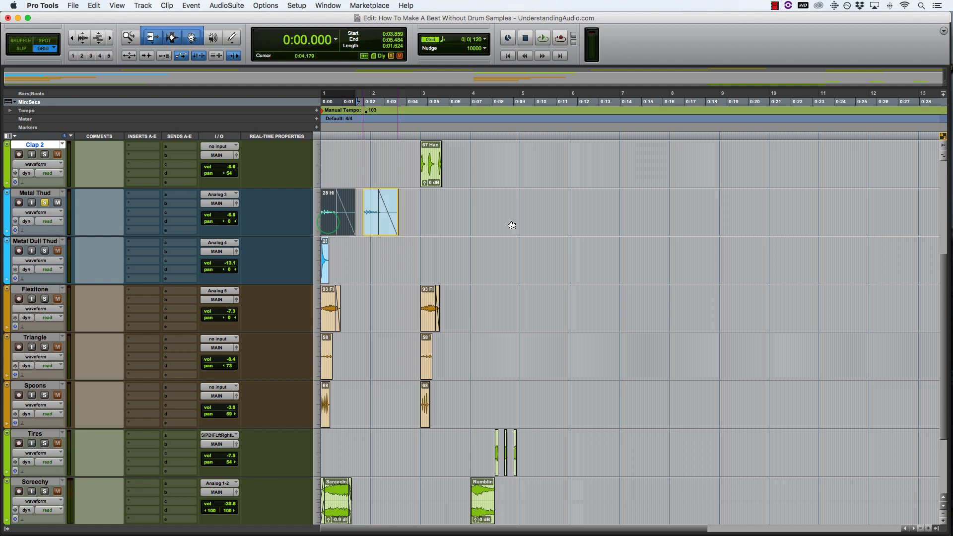
drag(512, 225, 656, 208)
click(686, 208)
key(space)
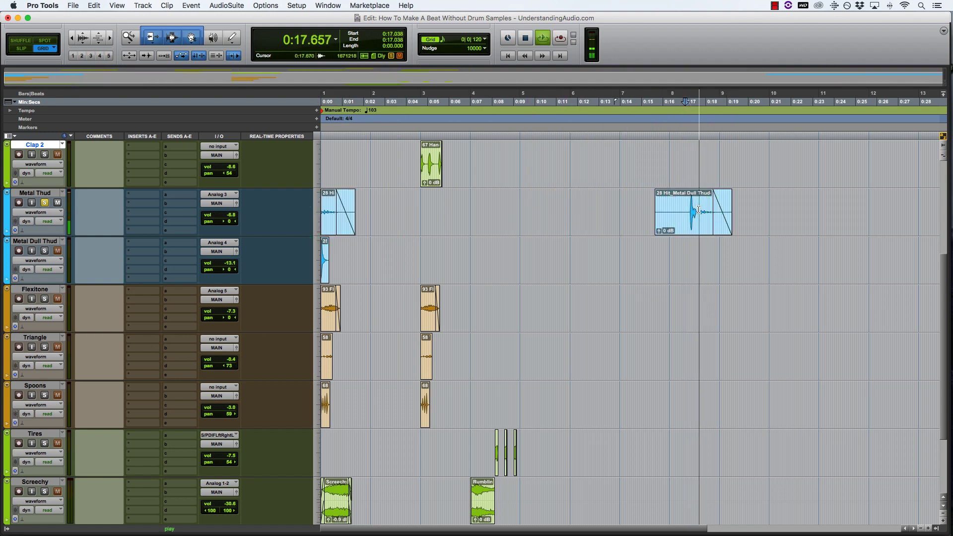
click(698, 209)
key(super+bracketright)
key(super+bracketright)
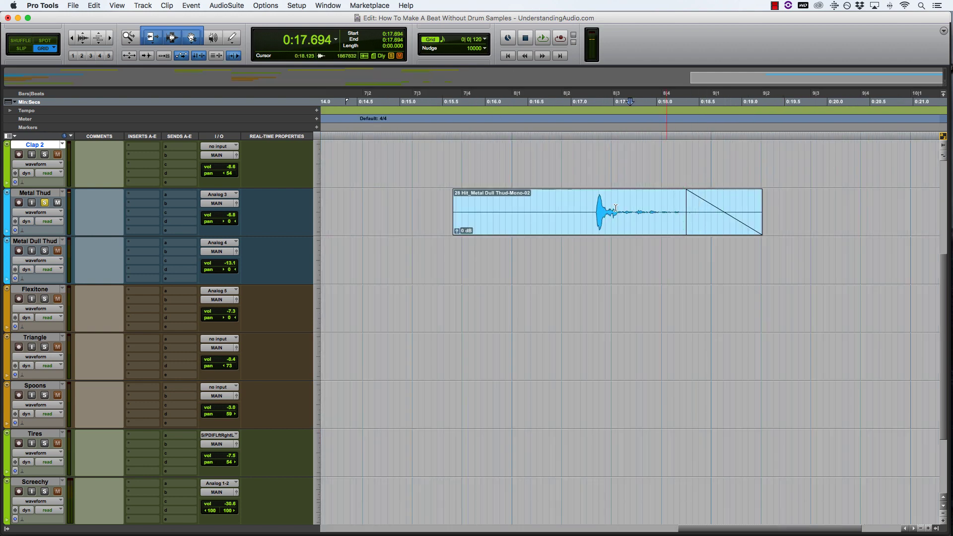
key(space)
key(super+bracketleft)
key(super+bracketleft)
key(super+bracketleft)
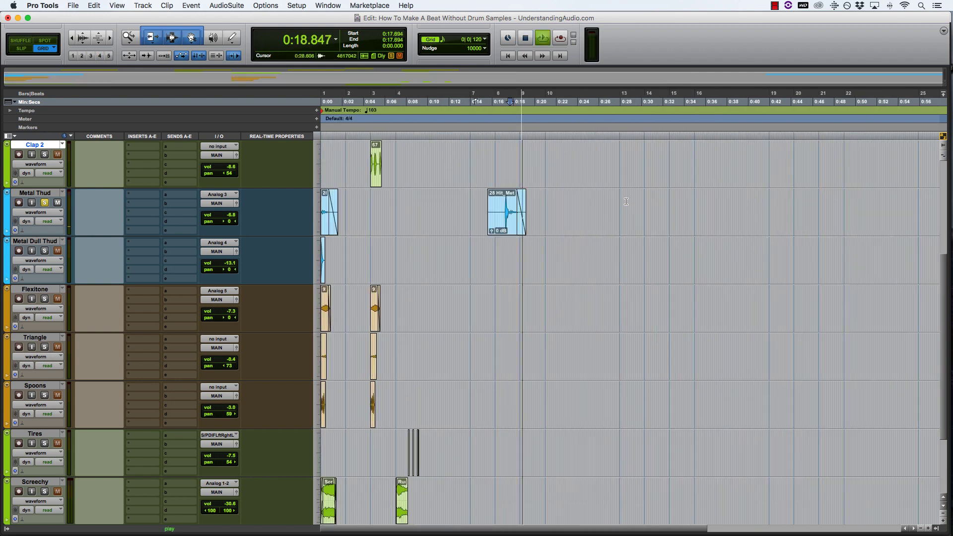
key(space)
key(BackSpace)
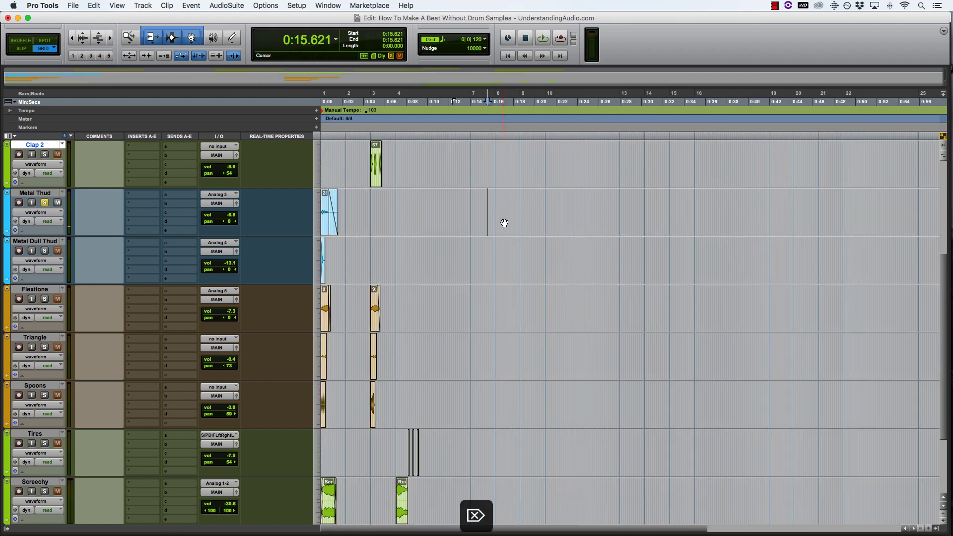
key(Return)
key(super+bracketright)
key(super+bracketright)
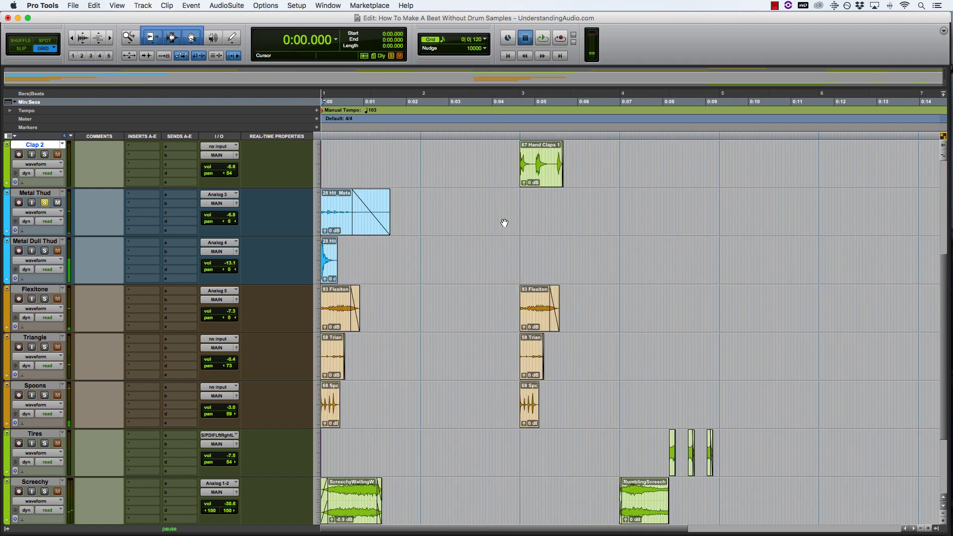
key(space)
key(space)
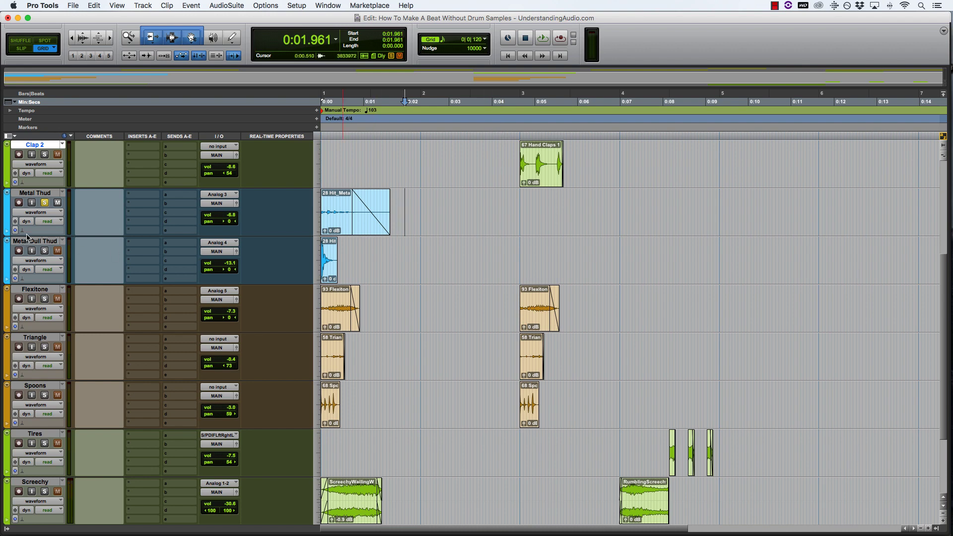
key(space)
click(333, 274)
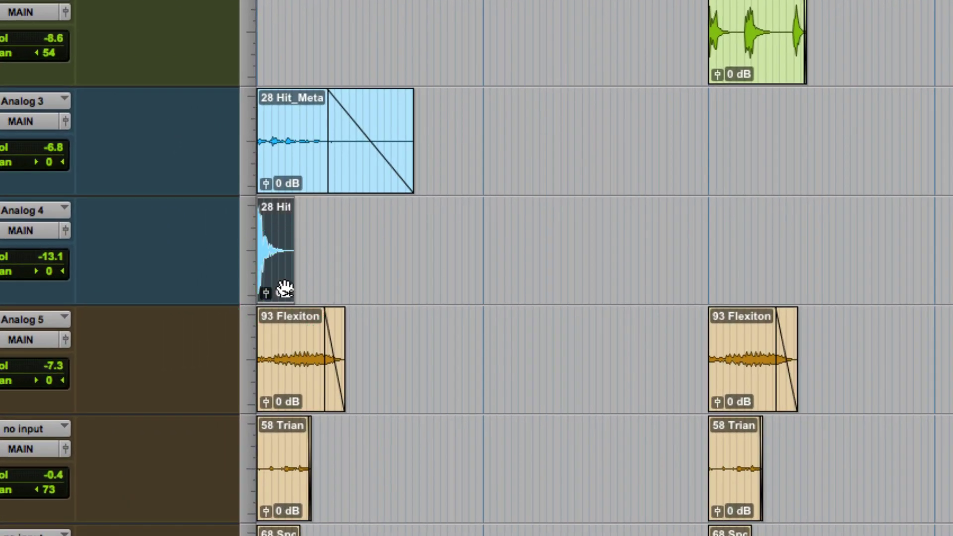
drag(280, 288, 952, 237)
drag(747, 239, 945, 242)
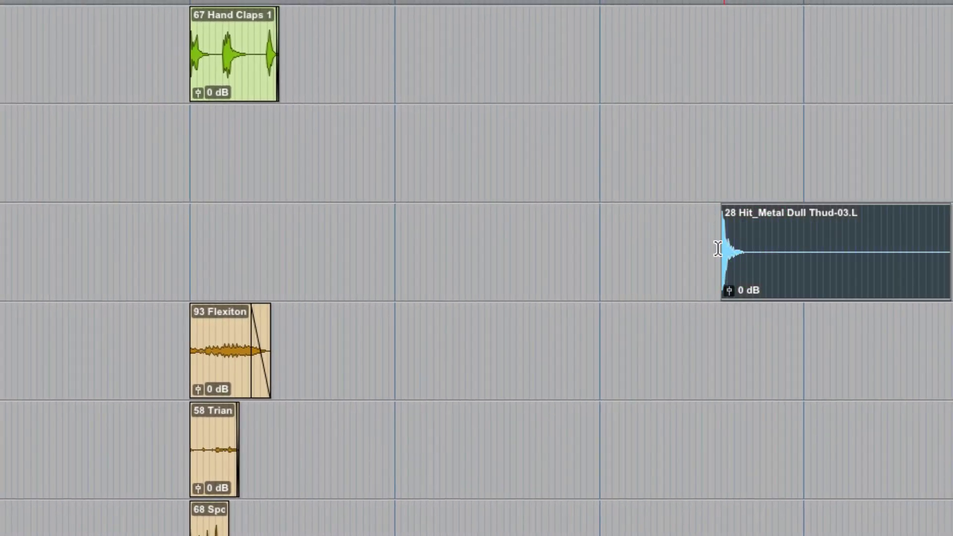
drag(679, 244, 566, 240)
mouse_move(938, 241)
mouse_down()
mouse_move(929, 238)
mouse_move(950, 241)
mouse_up()
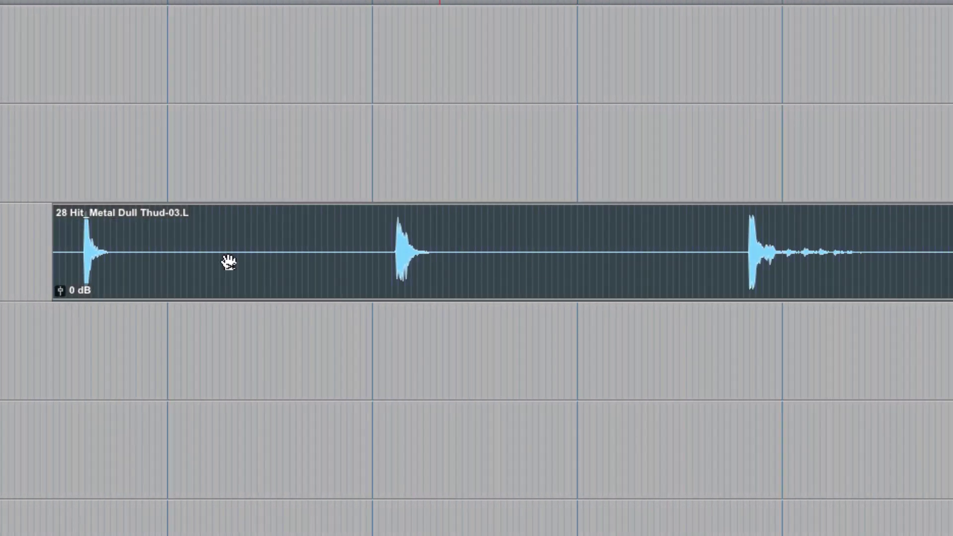
click(21, 229)
key(space)
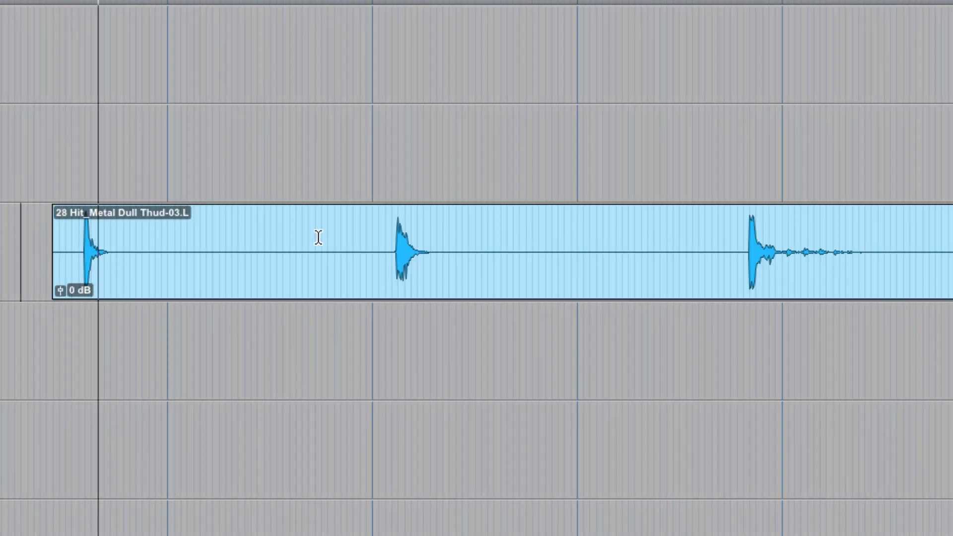
click(394, 224)
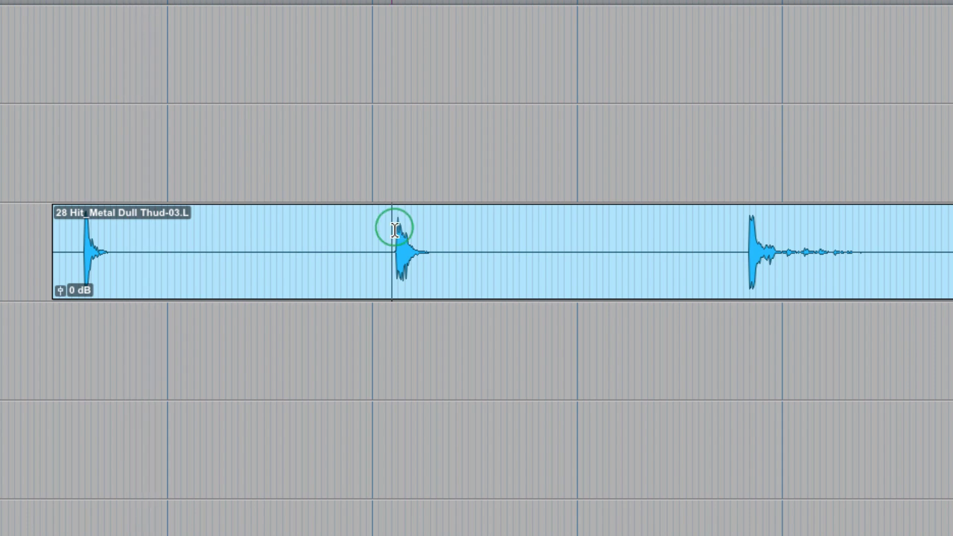
click(743, 230)
key(r)
key(r)
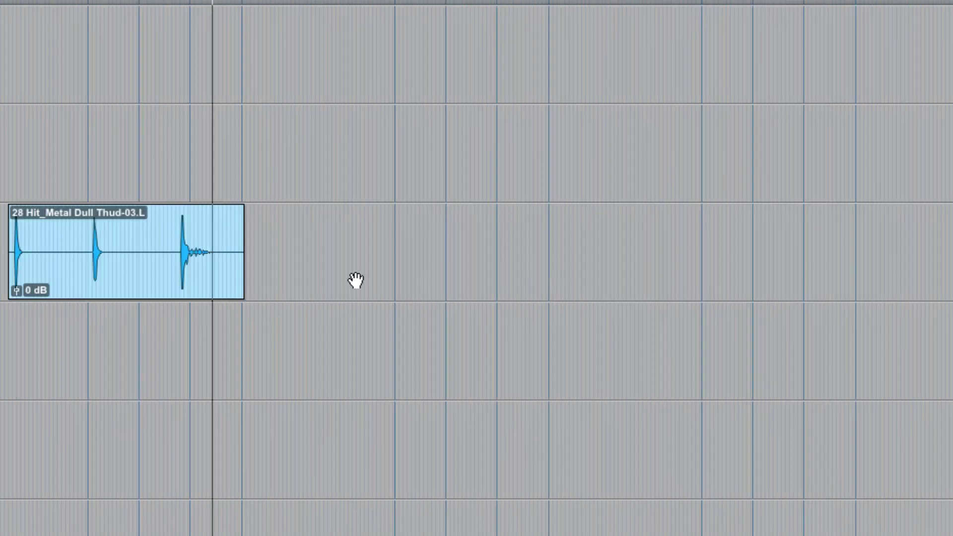
click(231, 286)
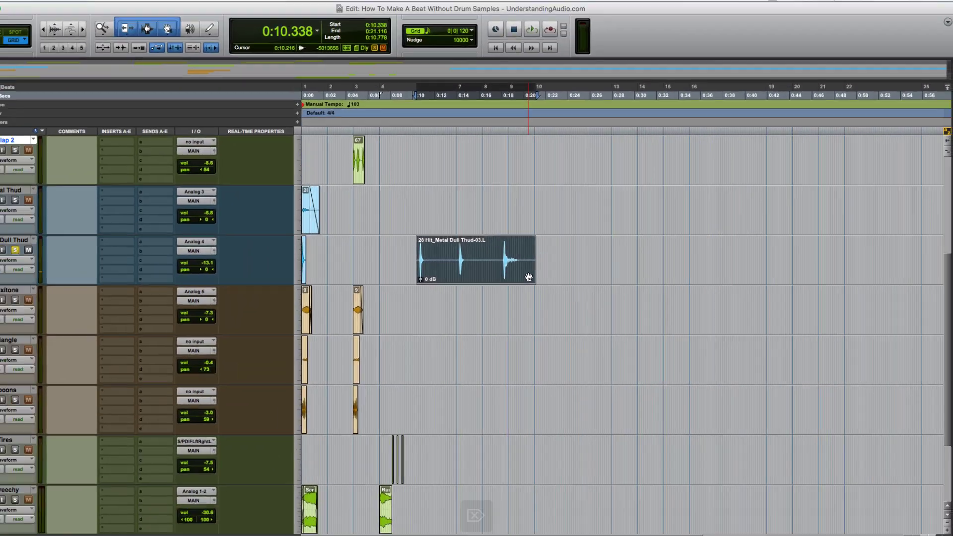
key(Delete)
- Play the beat from the session start while zooming the timeline out
key(t)
key(t)
key(t)
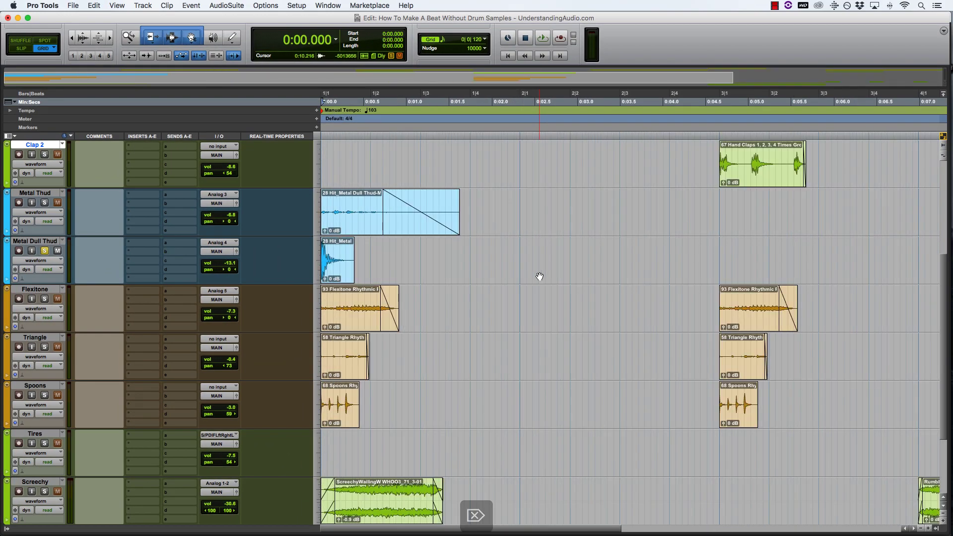
key(space)
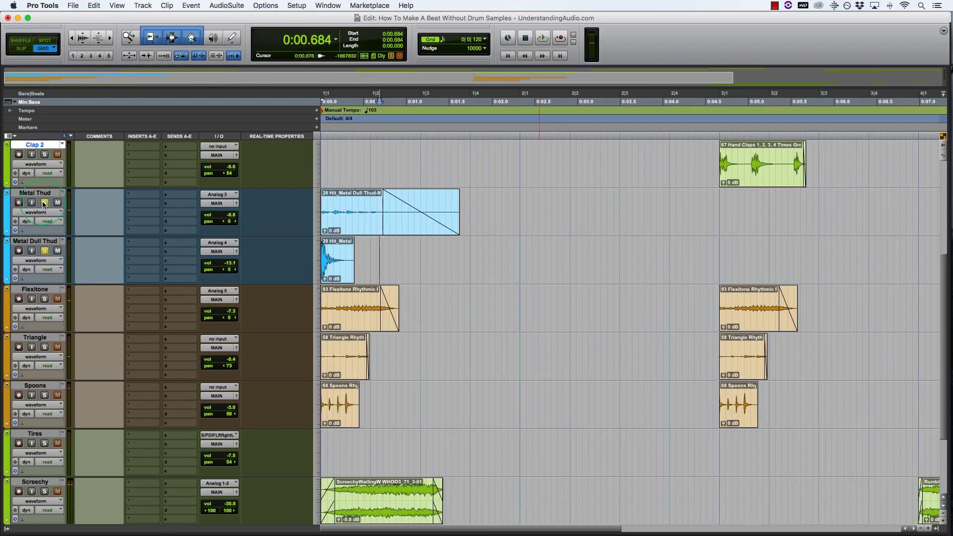
key(Return)
key(space)
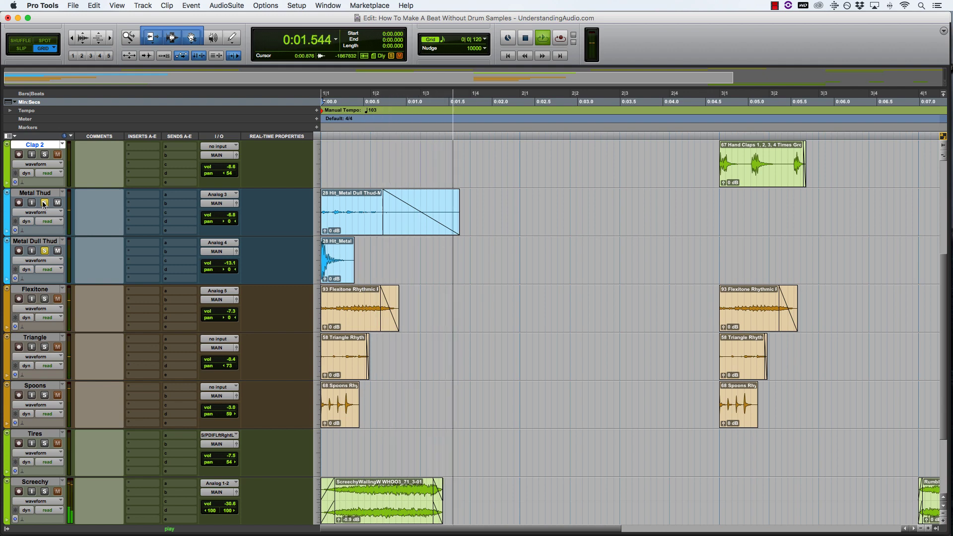
key(r)
scroll(109, 206, up, 5)
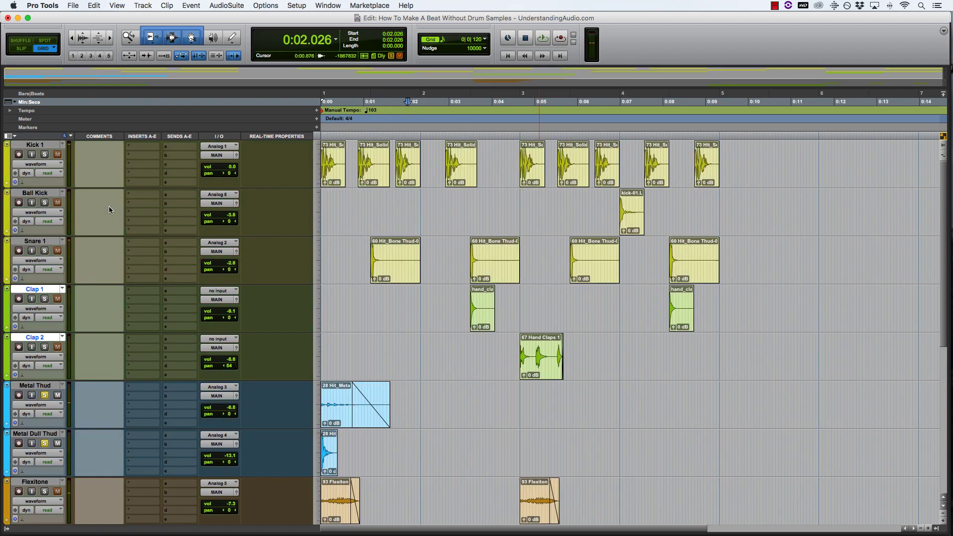
- Replay the beat from the top, then bring the Triangle, Spoons and Tires tracks into view
key(Return)
key(space)
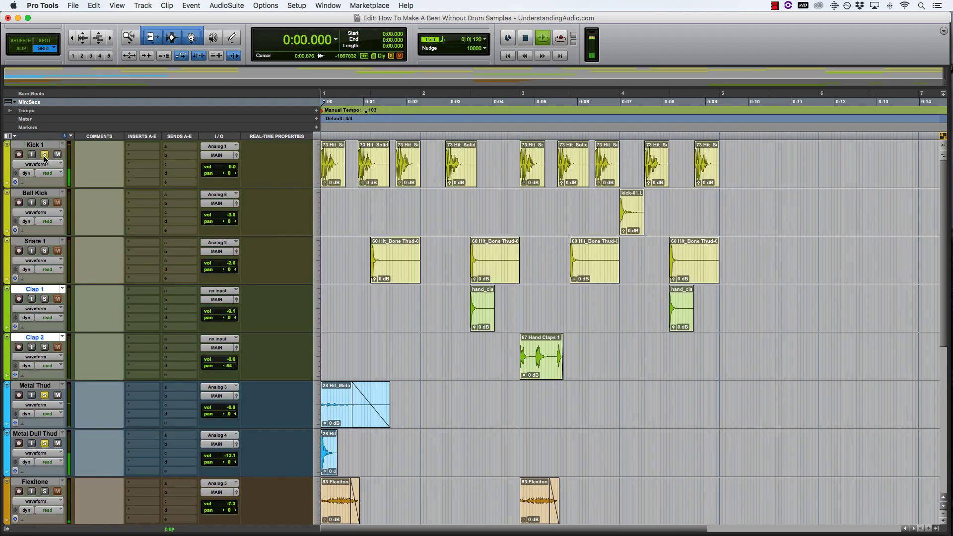
key(space)
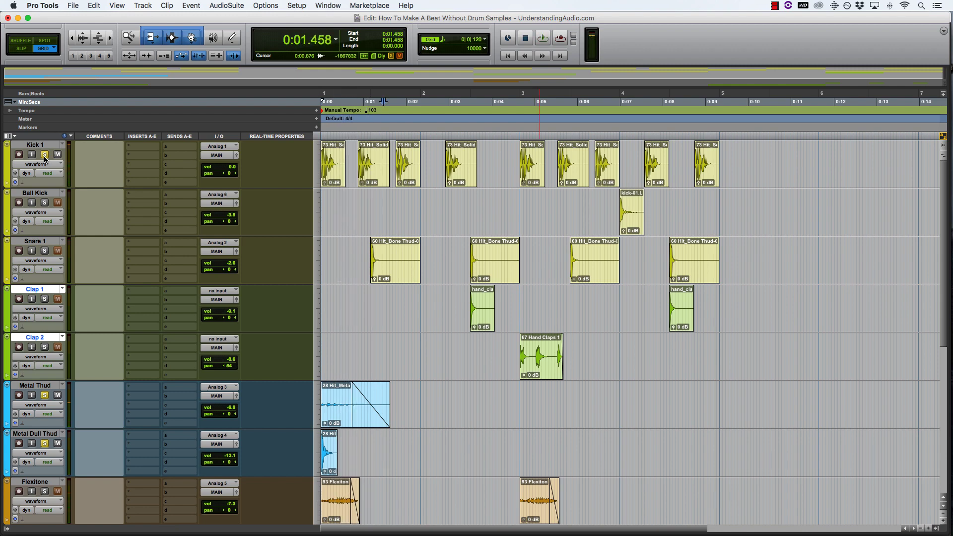
scroll(177, 184, down, 3)
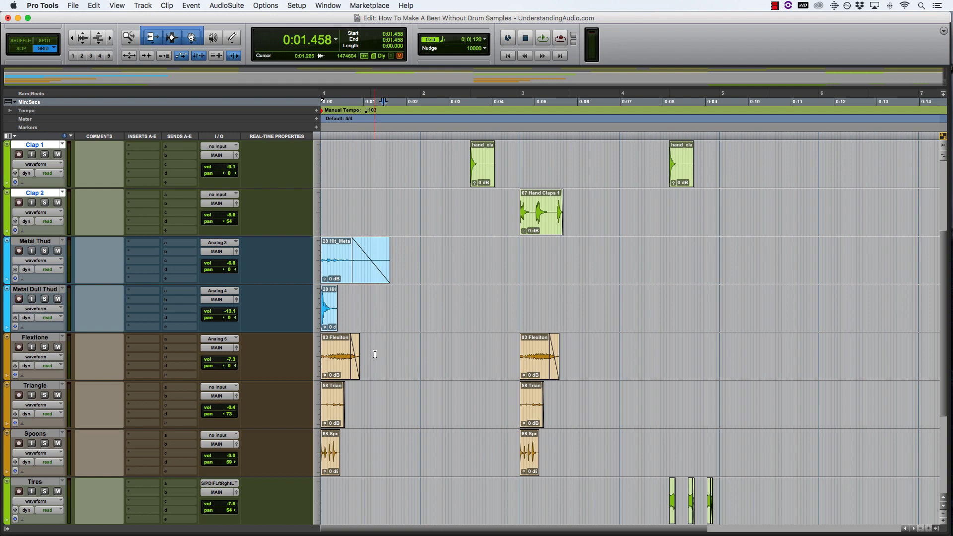
- Copy the Flexitone clip into empty bar 8, extend it to play its full pattern, then delete the copy
key(BackSpace)
drag(374, 372, 502, 371)
key(super+bracketright)
key(super+bracketright)
key(super+bracketright)
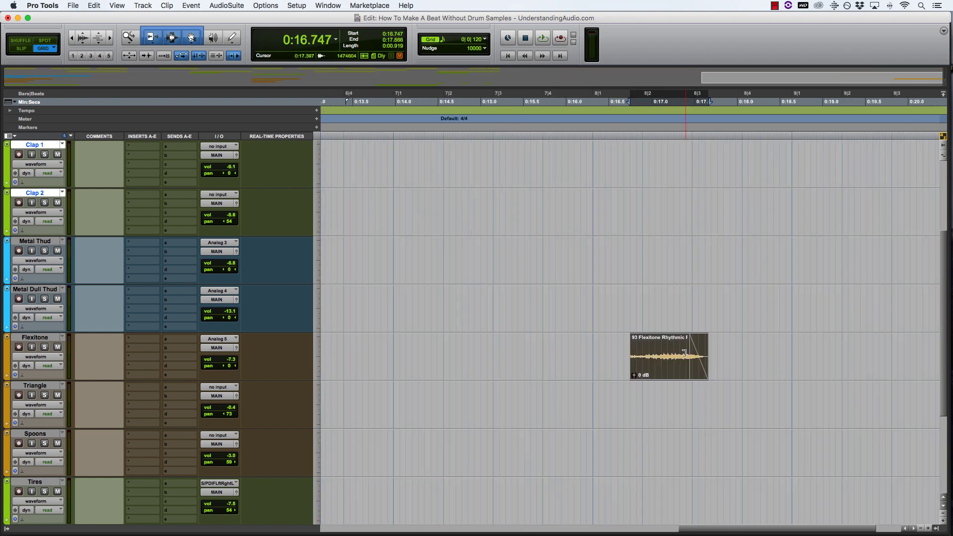
drag(684, 353, 838, 353)
click(593, 346)
key(space)
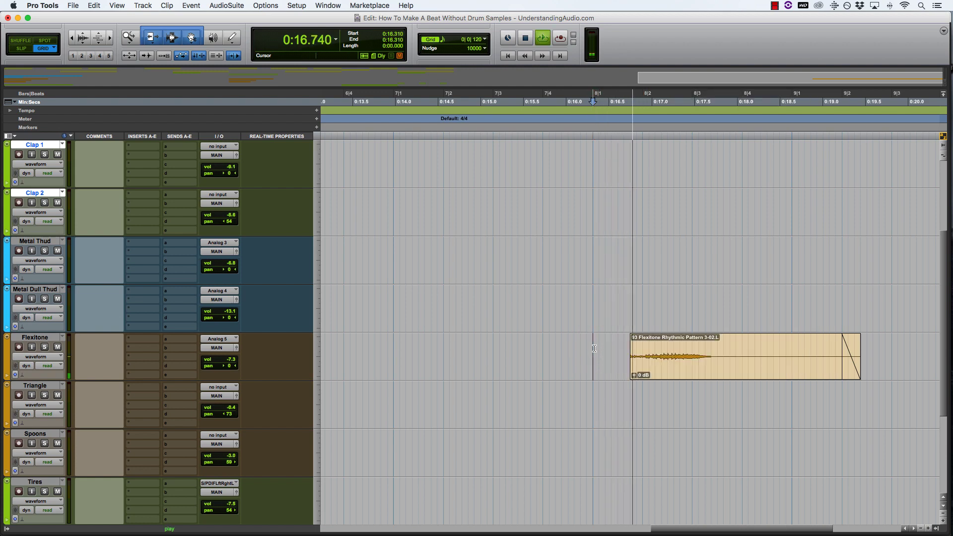
key(super+bracketleft)
key(super+bracketleft)
key(space)
click(645, 364)
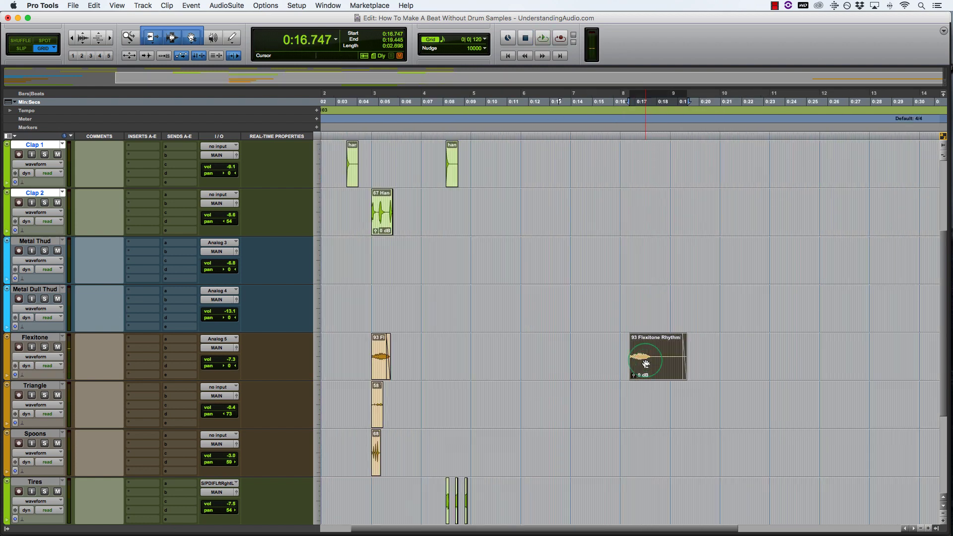
key(Delete)
- Copy the Triangle clip to about 0:17, extend and play its full pattern, then delete the copy
key(super+bracketleft)
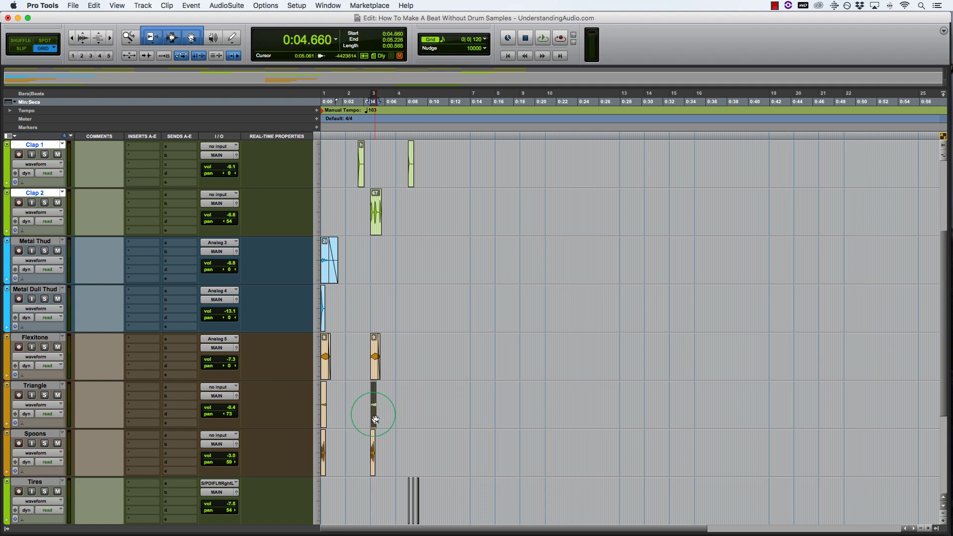
drag(508, 417, 509, 416)
key(super+bracketright)
key(super+bracketright)
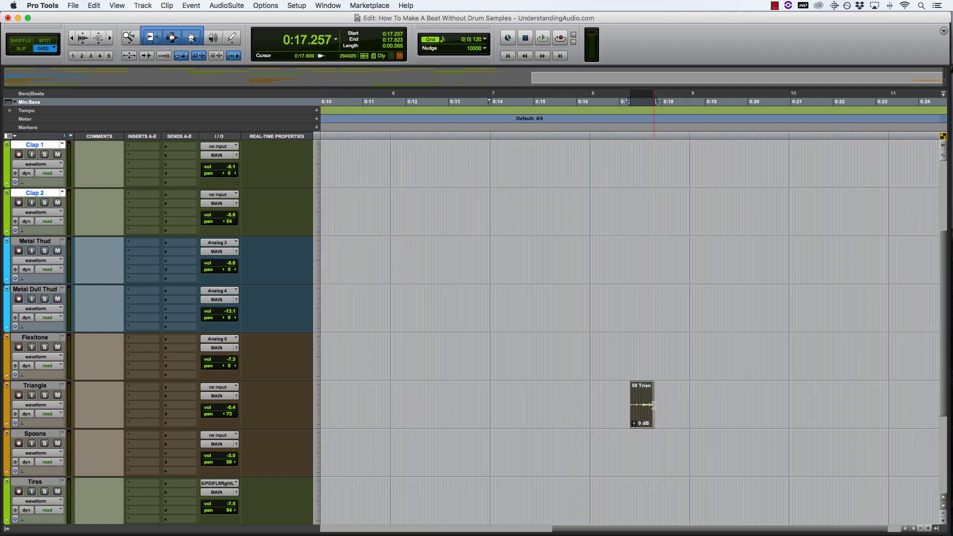
drag(681, 402, 799, 403)
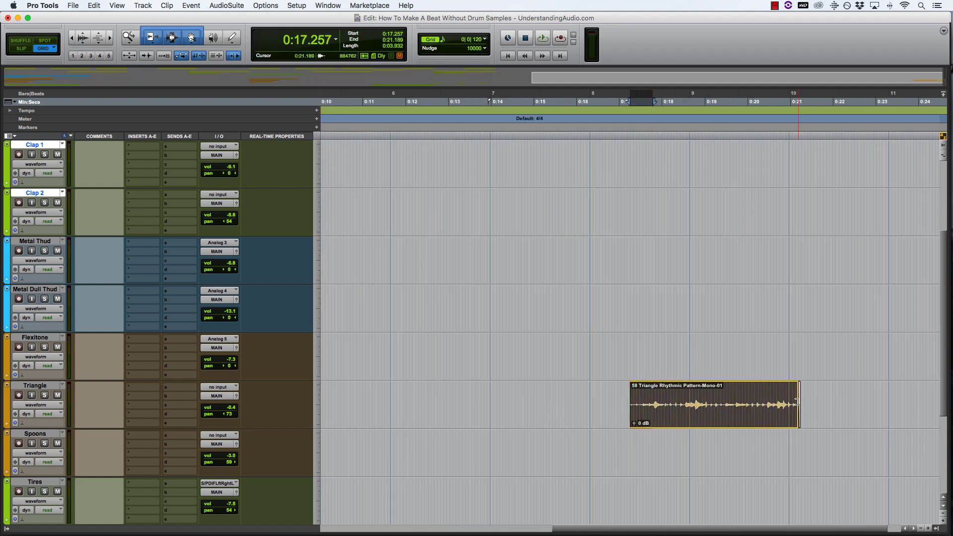
click(621, 393)
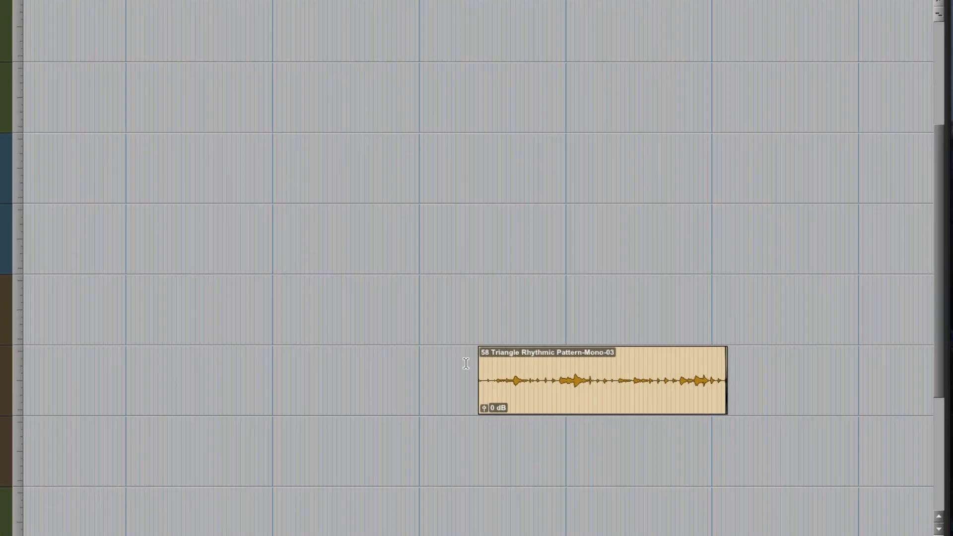
key(space)
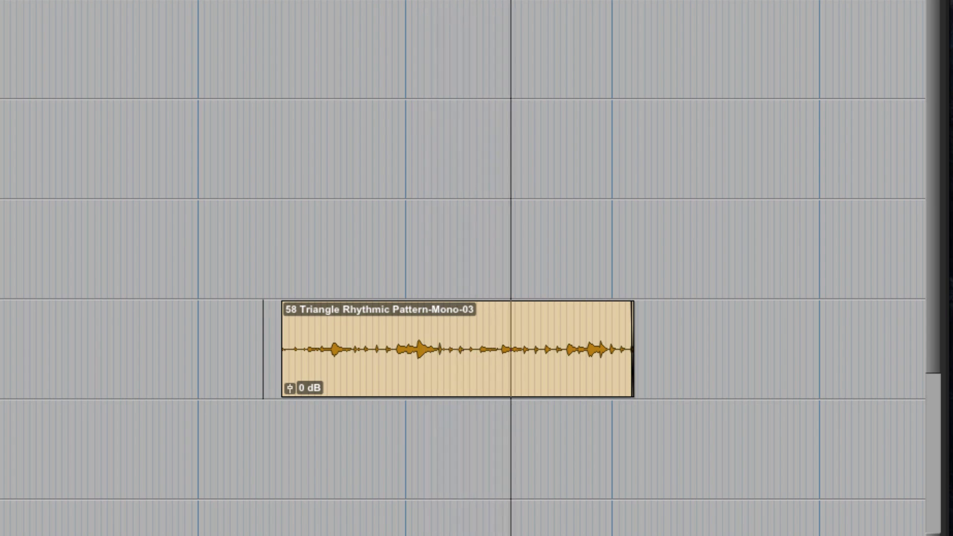
key(ctrl+bracketleft)
key(ctrl+bracketleft)
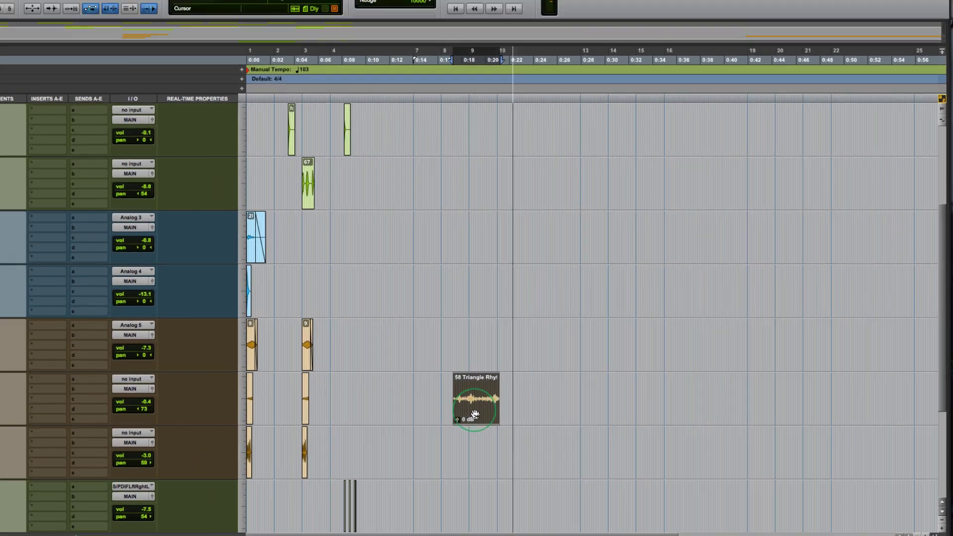
key(BackSpace)
key(space)
- Solo the Triangle track, play it from its original clip, then unsolo it
click(372, 393)
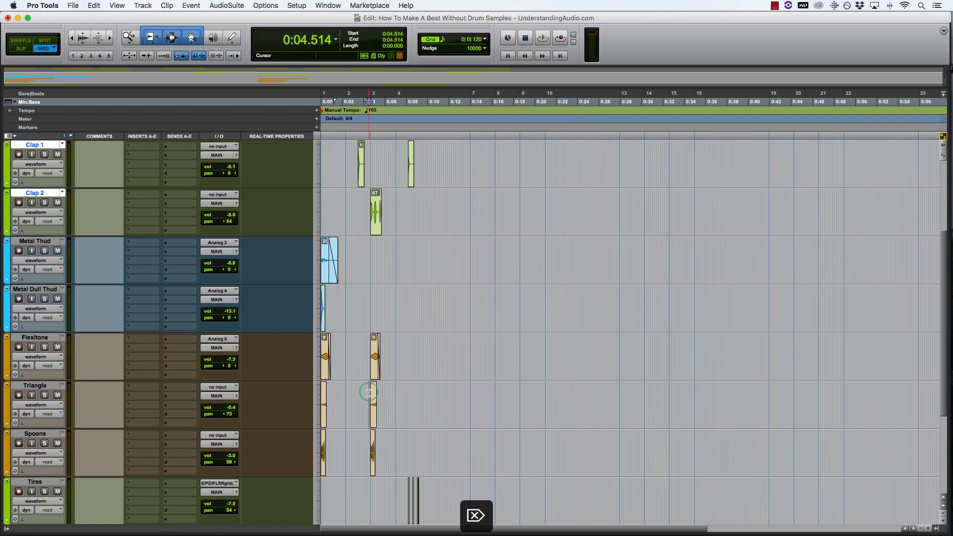
key(shift+s)
key(space)
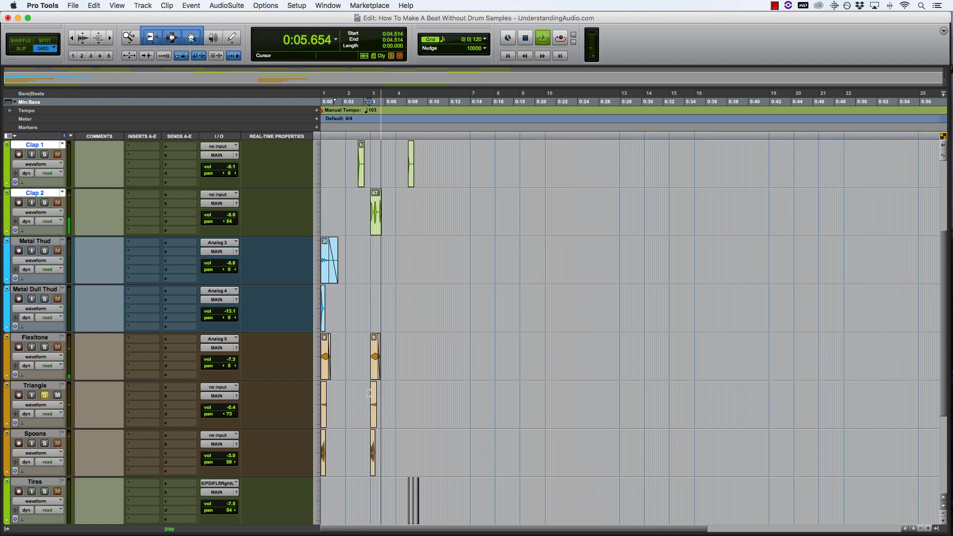
key(space)
click(369, 393)
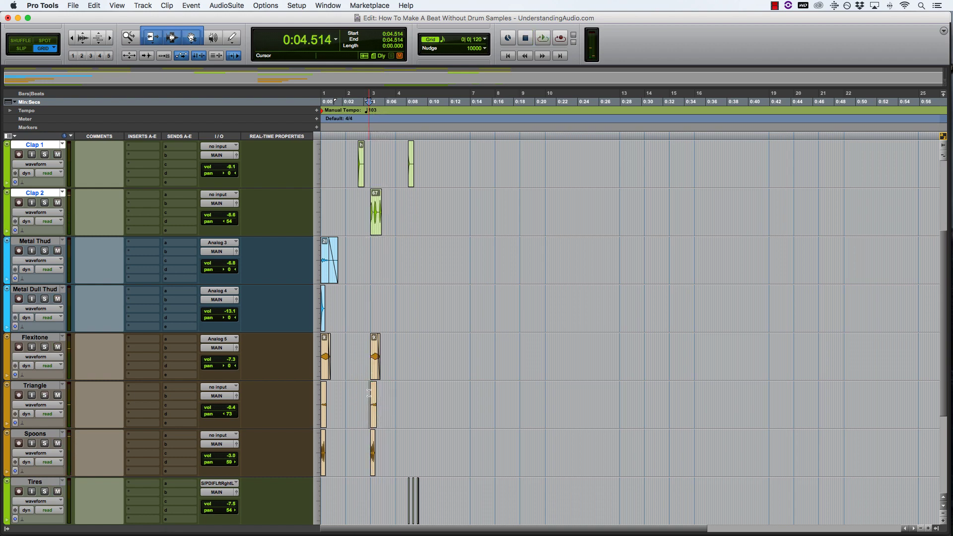
scroll(369, 393, down, 1)
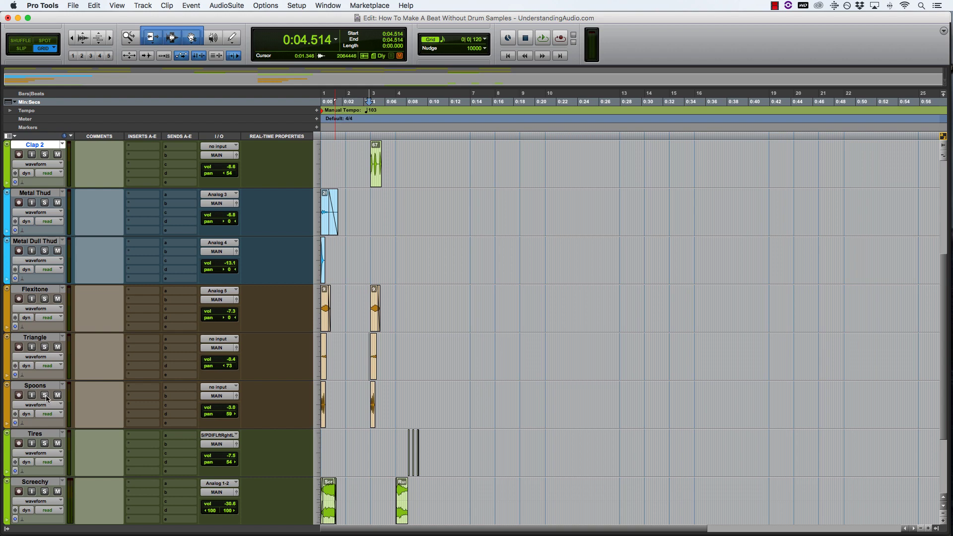
- Copy the Spoons clip to about 0:12.7, extend its end, and play the full pattern
key(super+bracketright)
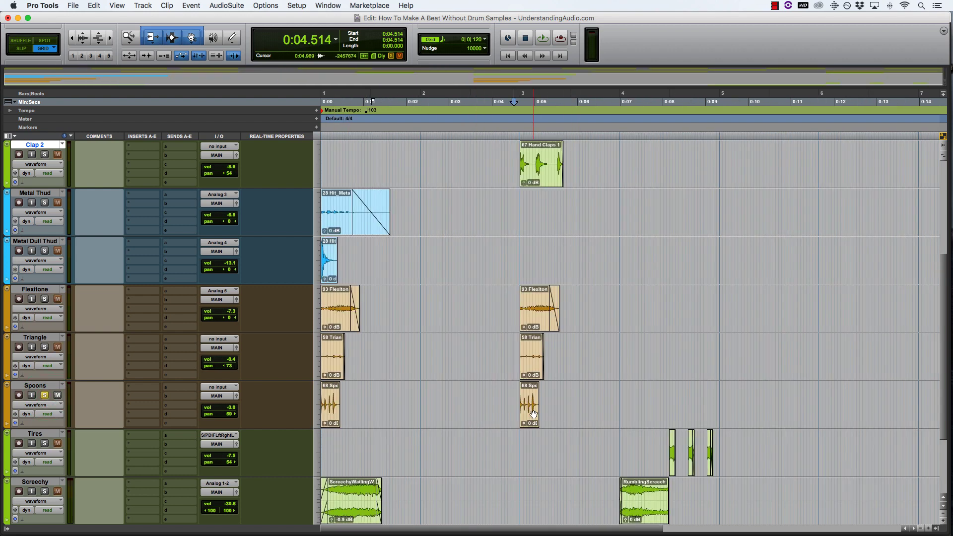
drag(533, 414, 874, 411)
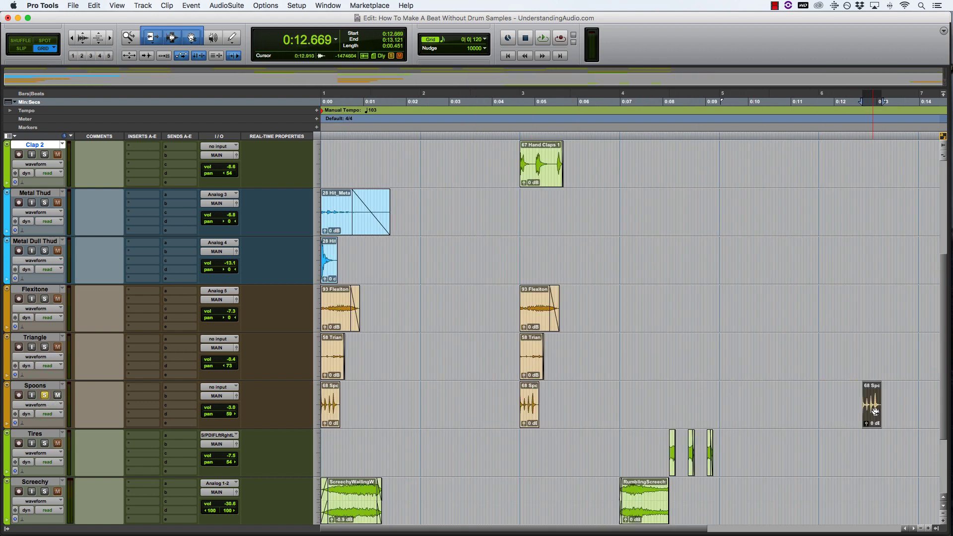
key(super+bracketleft)
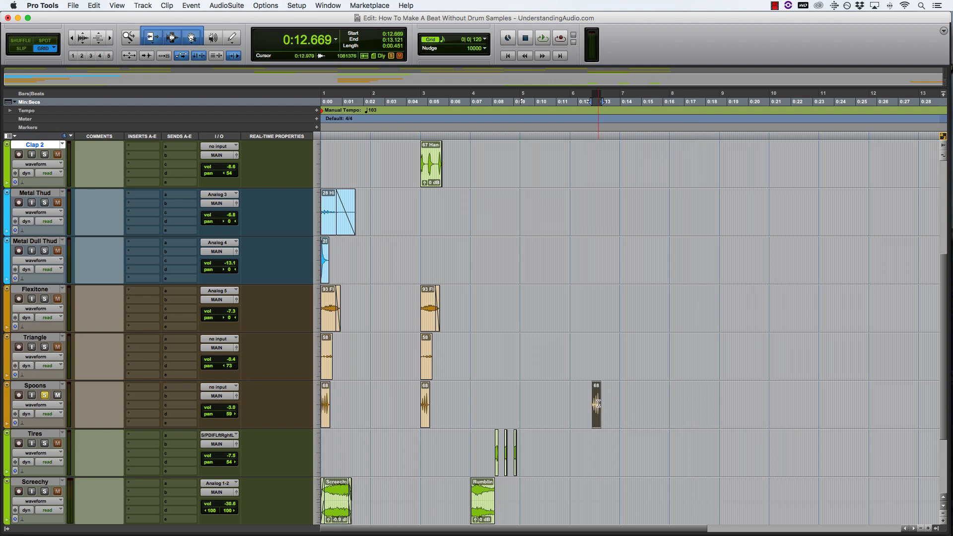
key(super+bracketright)
drag(646, 400, 736, 400)
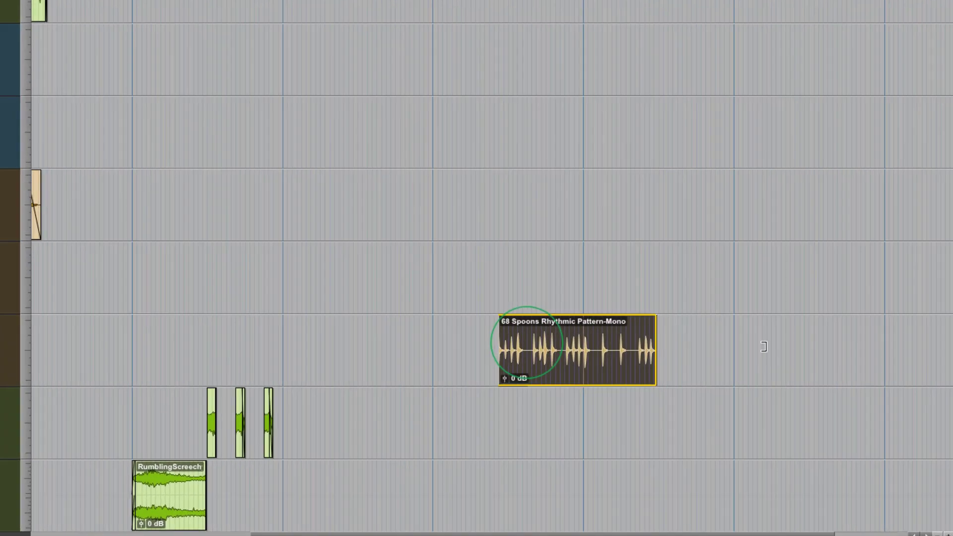
click(627, 399)
key(space)
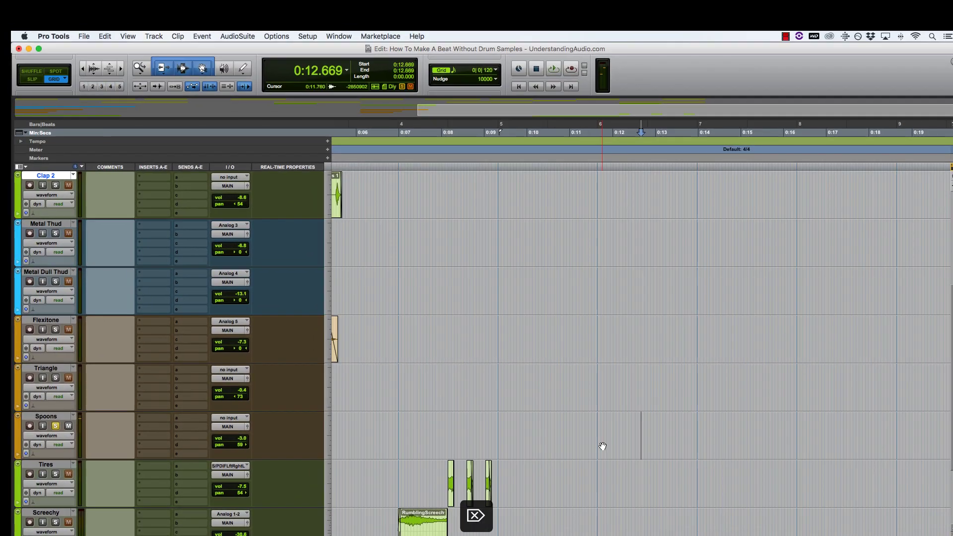
key(space)
key(super+bracketleft)
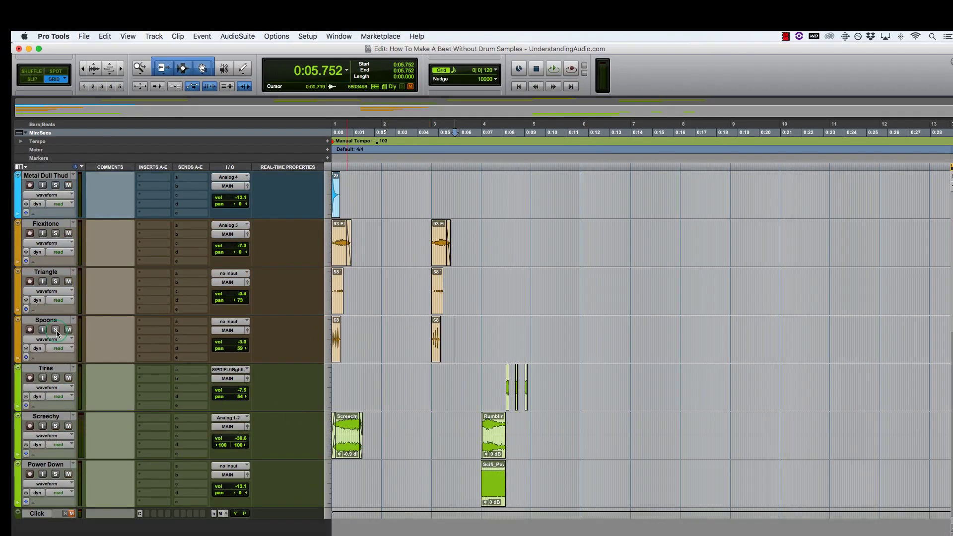
- Select the Flexitone through Spoons tracks, then the Kick 1 through Clap 2 tracks
click(46, 223)
shift+click(55, 320)
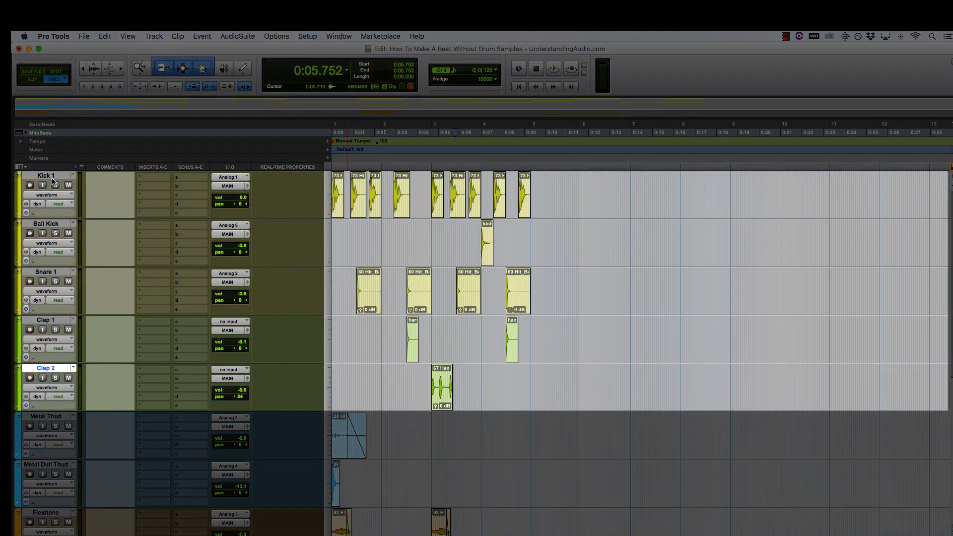
shift+click(45, 175)
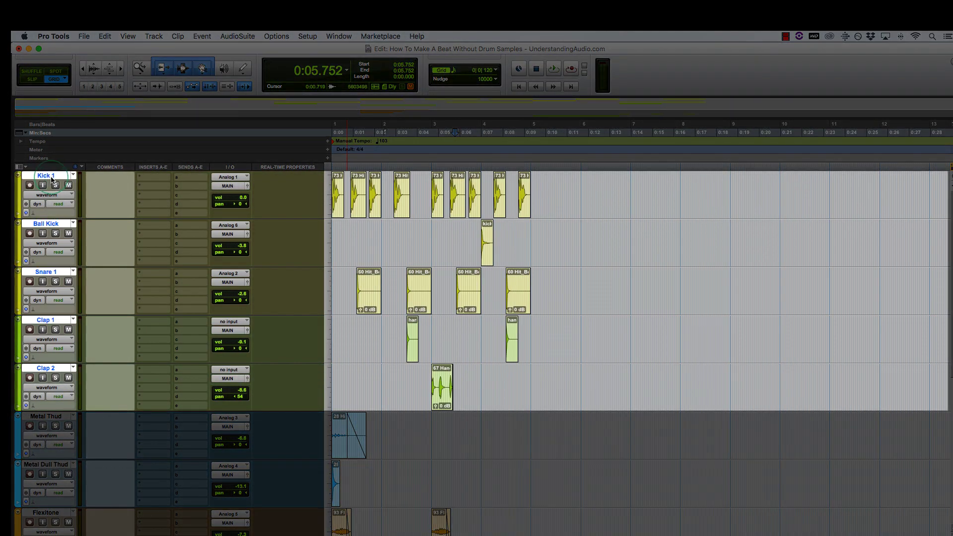
- Select Metal Thud and Metal Dull Thud, then Flexitone through Spoons
scroll(81, 332, down, 2)
scroll(81, 333, down, 1)
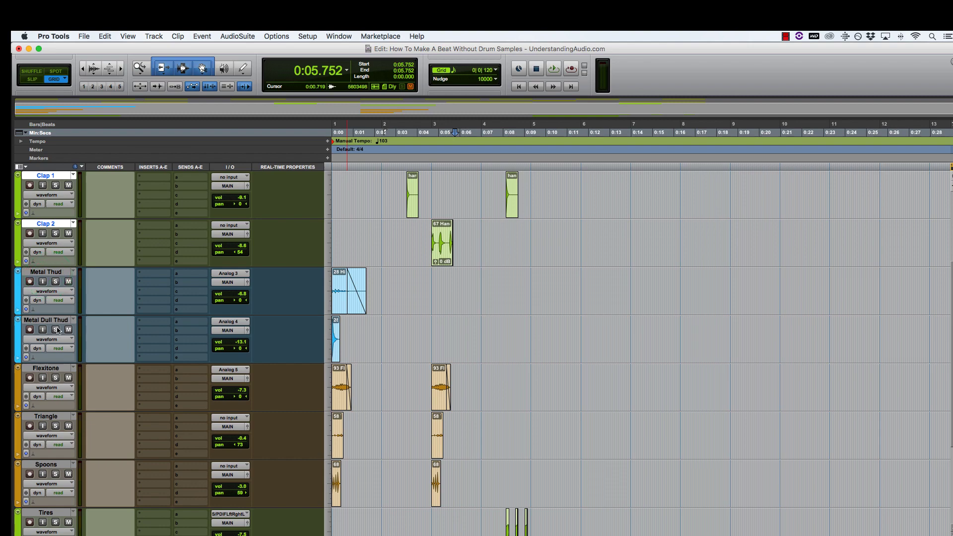
click(58, 320)
shift+click(58, 274)
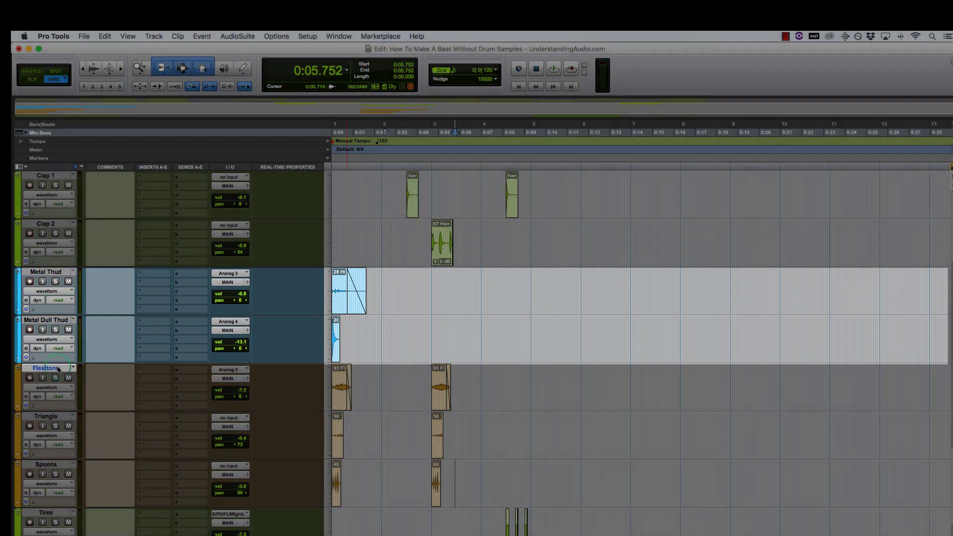
click(59, 369)
shift+click(67, 464)
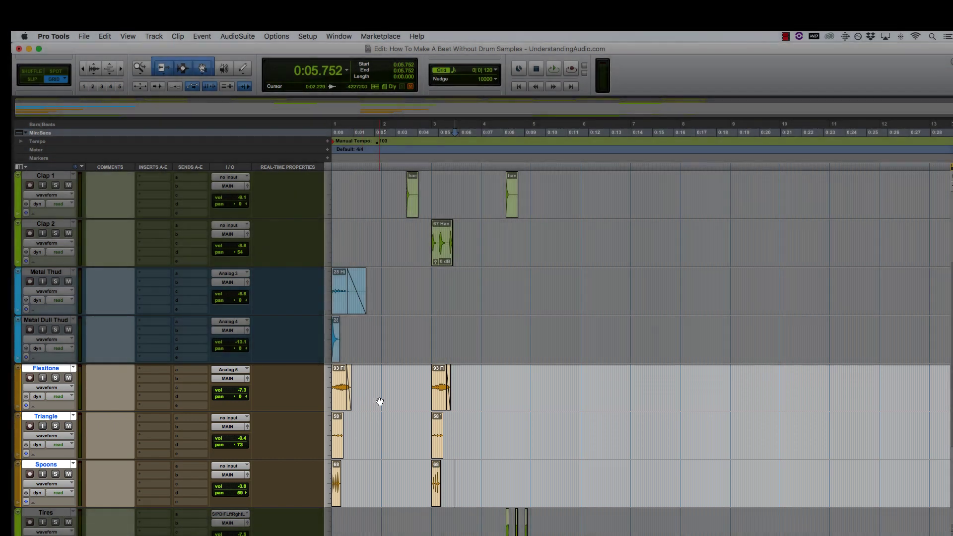
scroll(380, 403, down, 3)
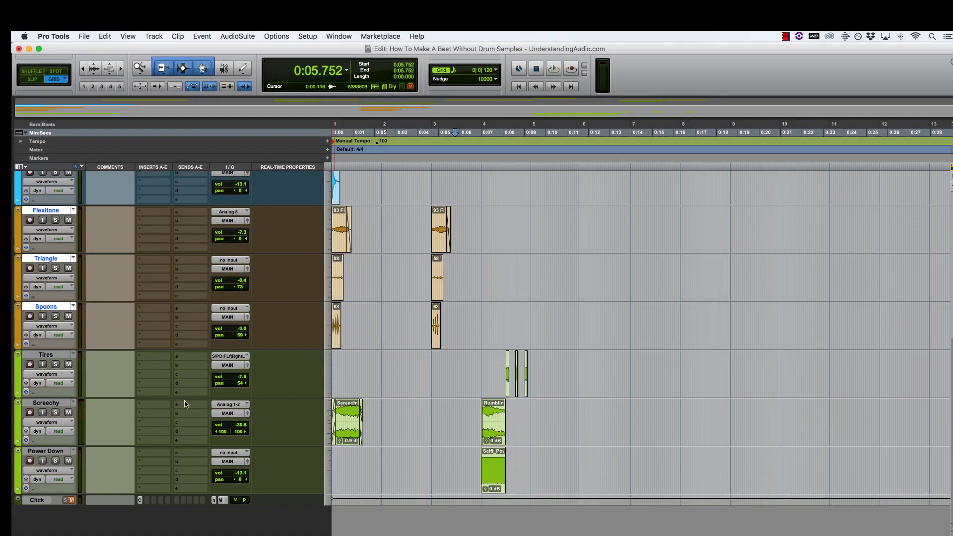
click(50, 404)
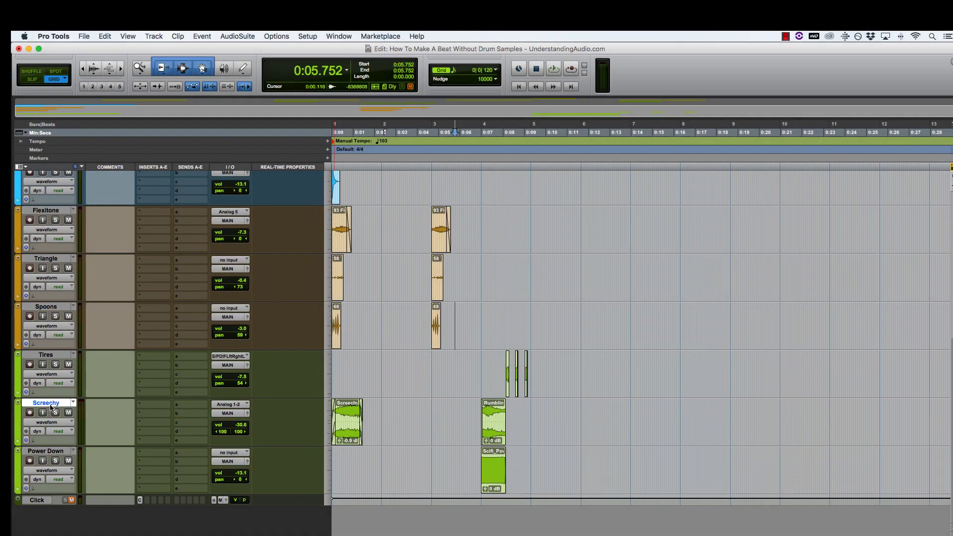
click(351, 431)
key(super+bracketright)
key(super+bracketright)
key(super+bracketleft)
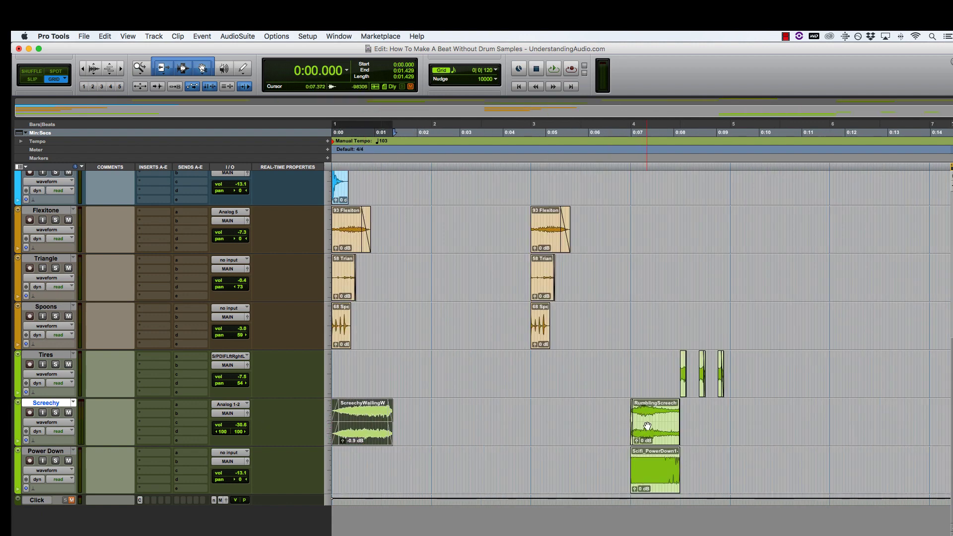
key(super+bracketleft)
key(super+bracketleft)
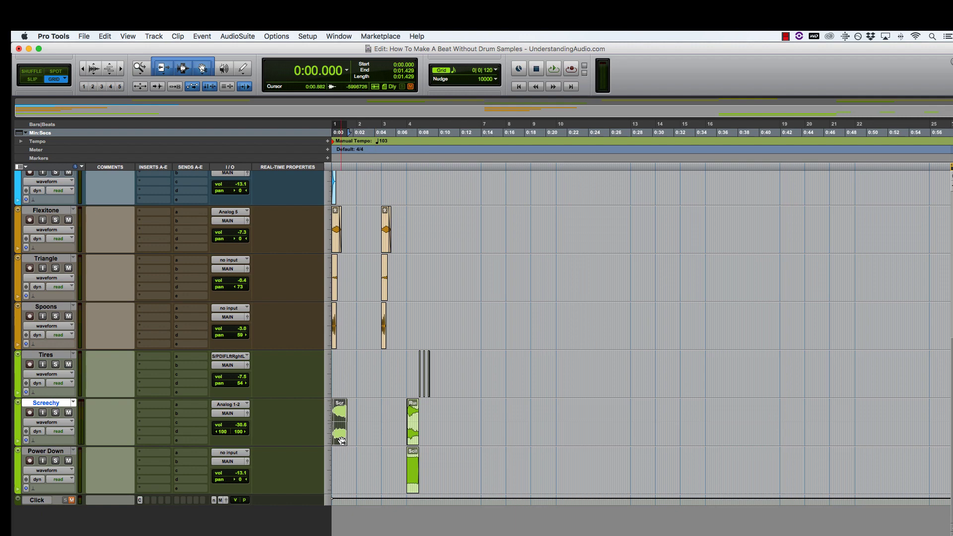
drag(543, 433, 707, 420)
click(595, 413)
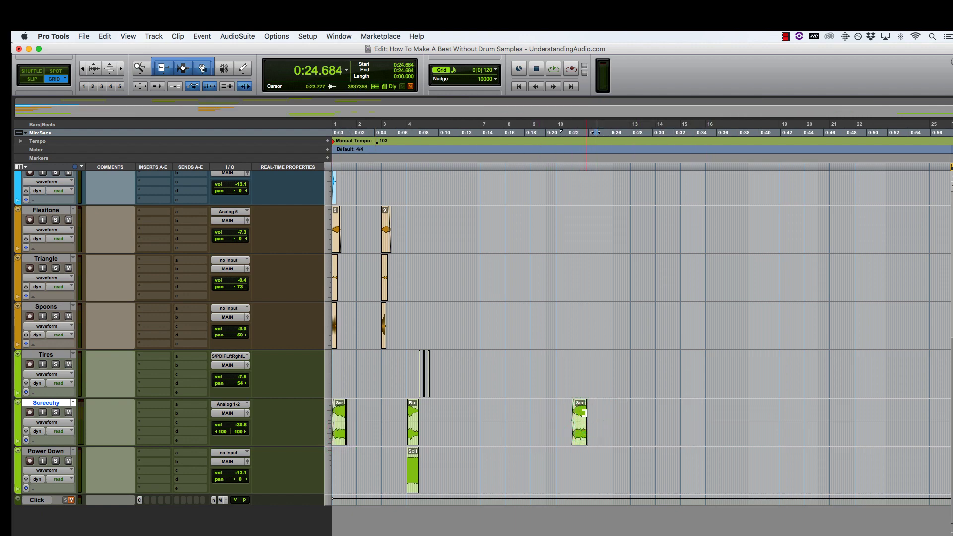
drag(584, 413, 639, 413)
drag(577, 415, 537, 415)
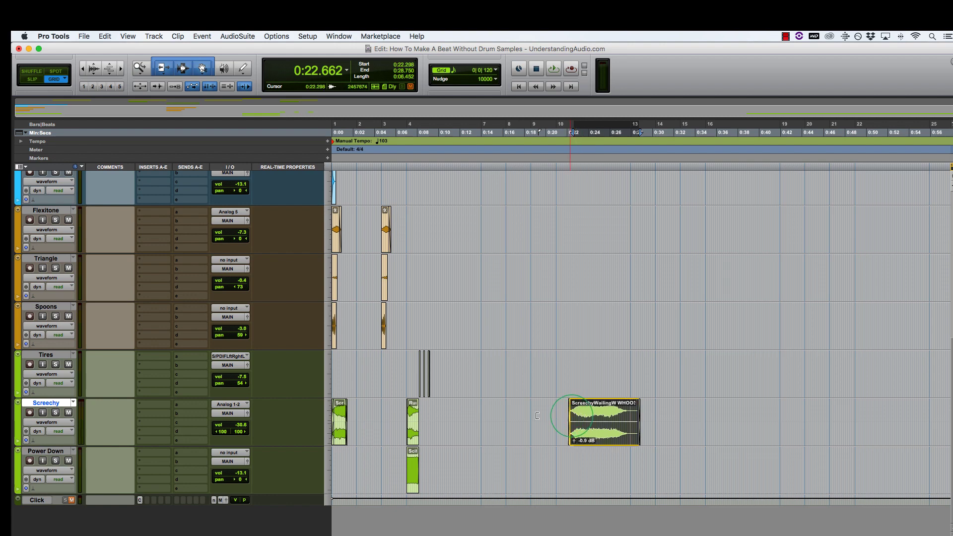
click(561, 408)
key(space)
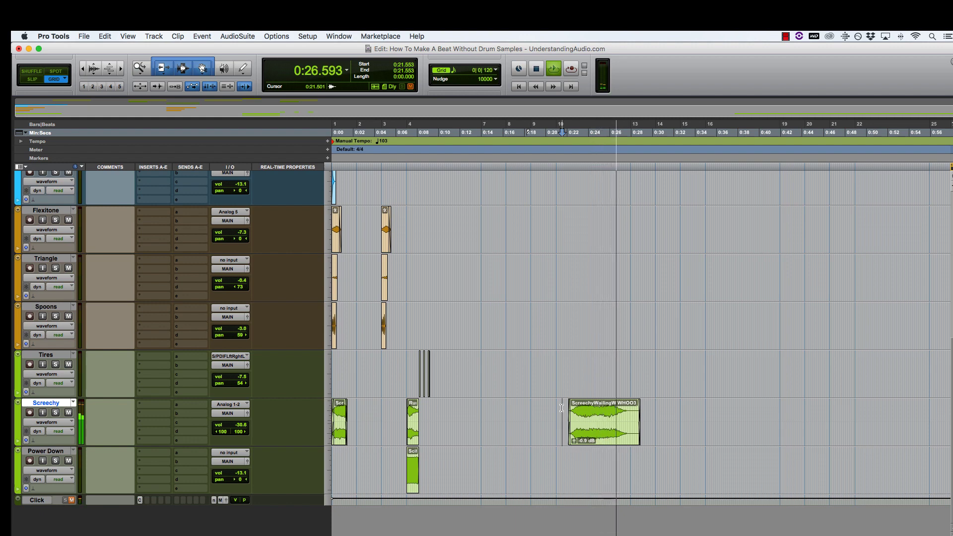
key(space)
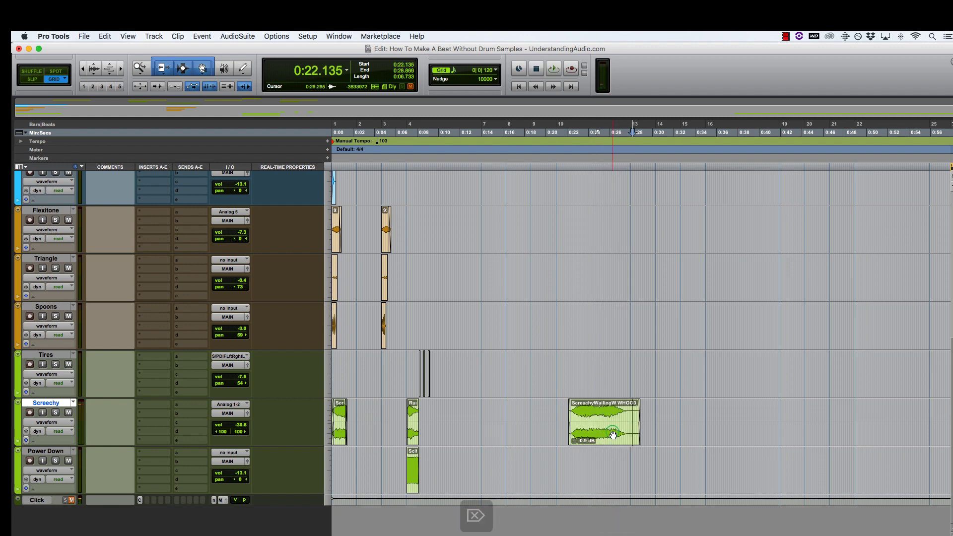
key(BackSpace)
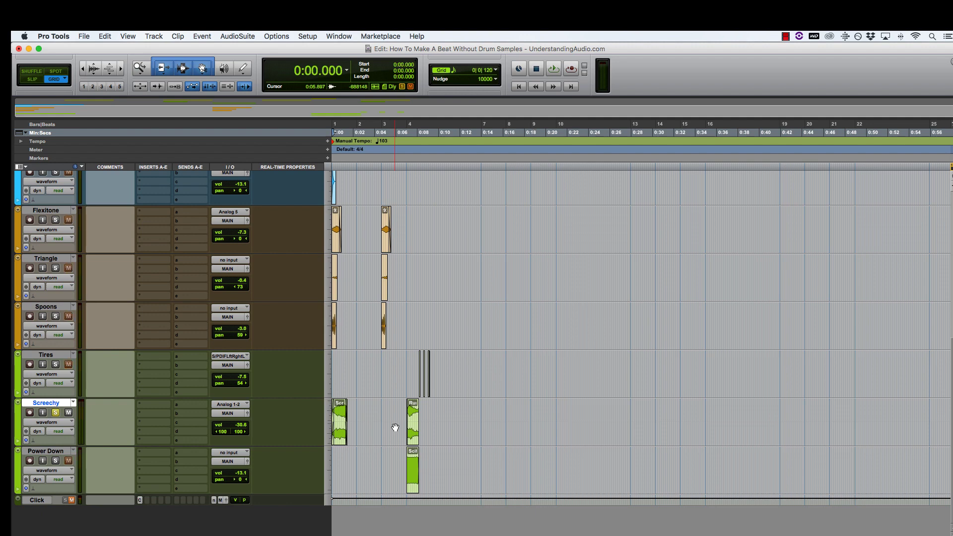
key(space)
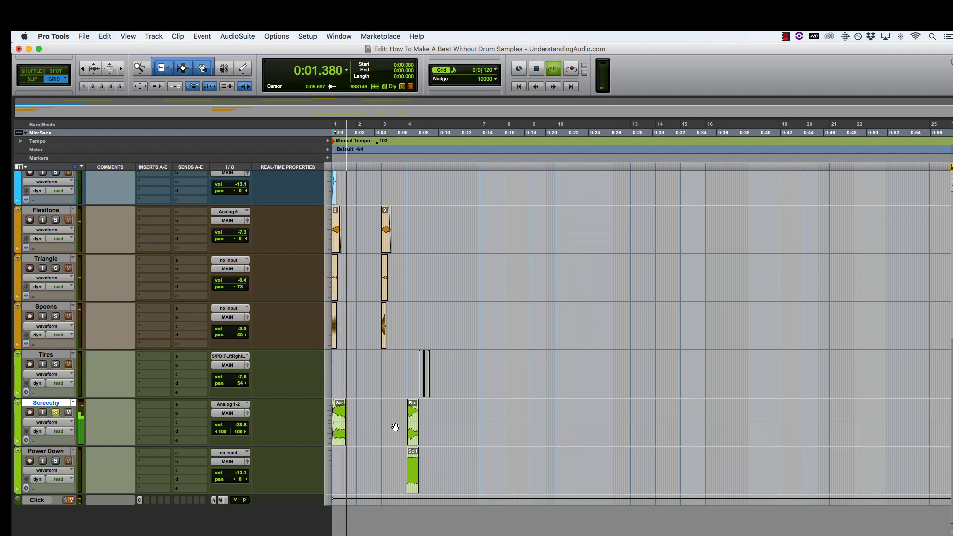
key(space)
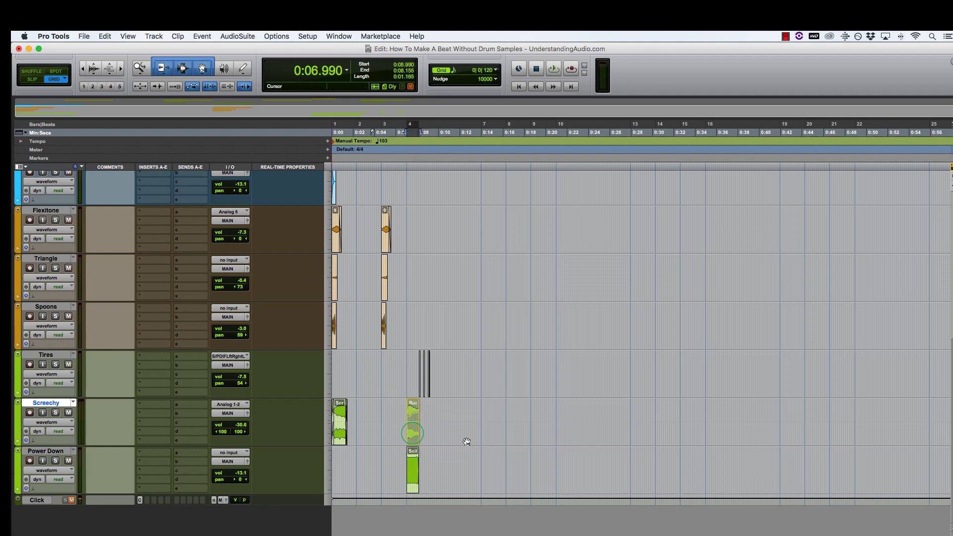
drag(466, 441, 785, 417)
key(super+bracketright)
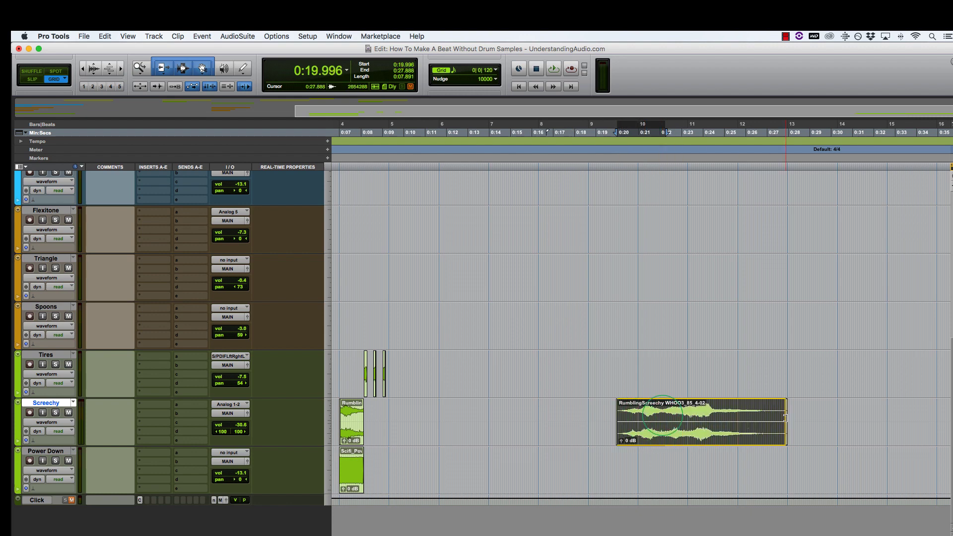
click(614, 405)
key(space)
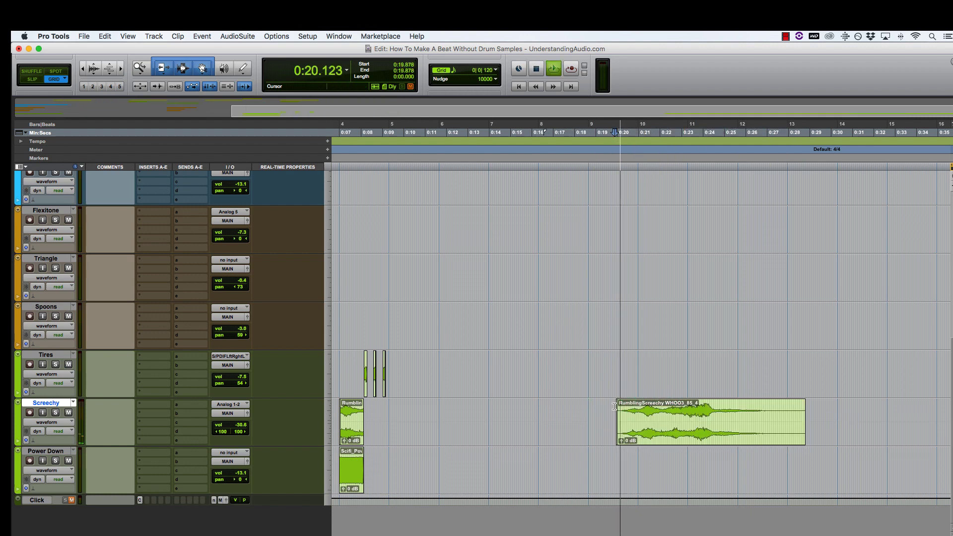
key(super+bracketleft)
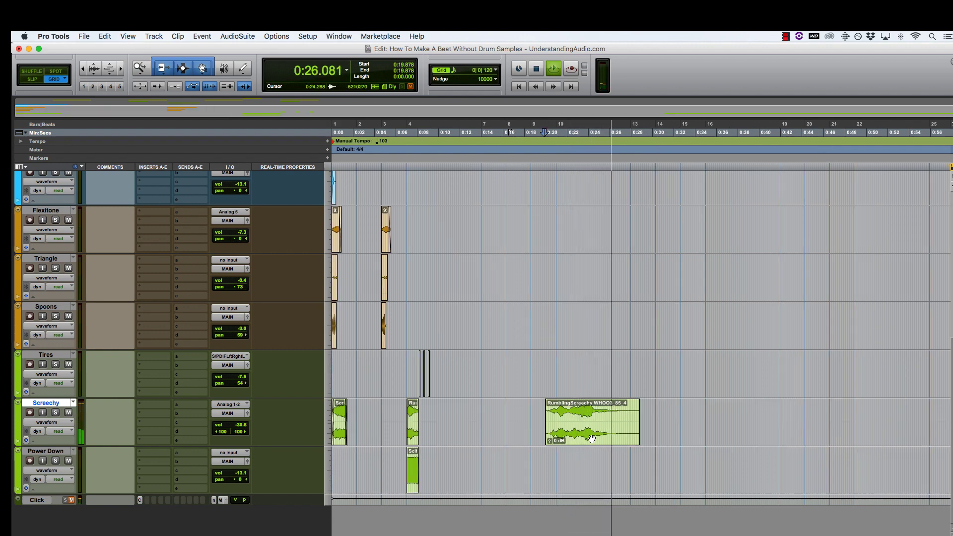
key(space)
key(BackSpace)
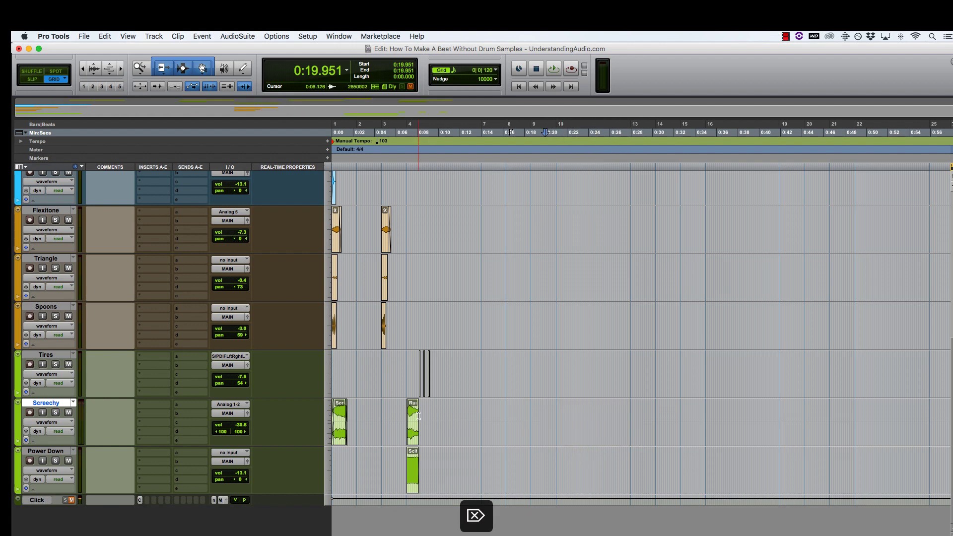
click(406, 414)
key(shift+s)
key(space)
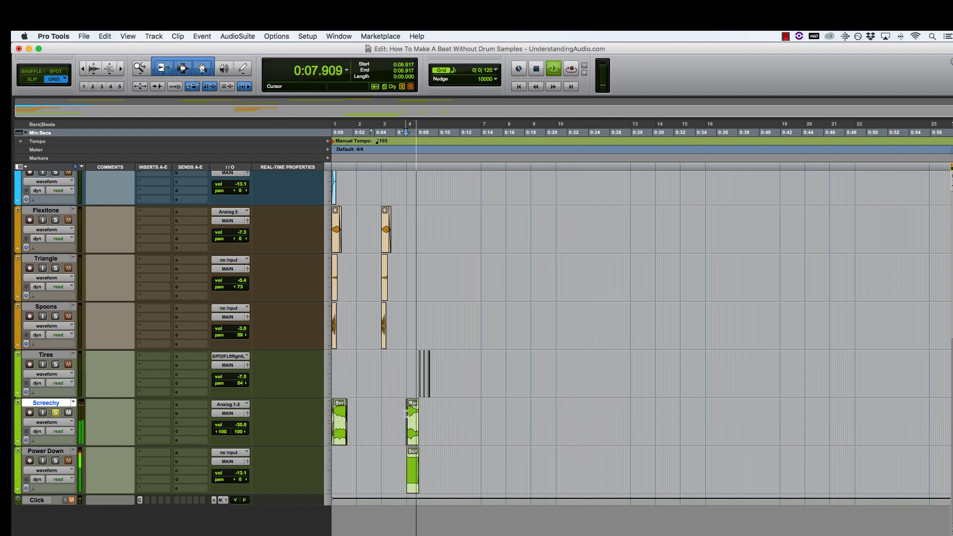
key(space)
click(416, 414)
key(super+bracketright)
key(super+bracketright)
key(super+bracketright)
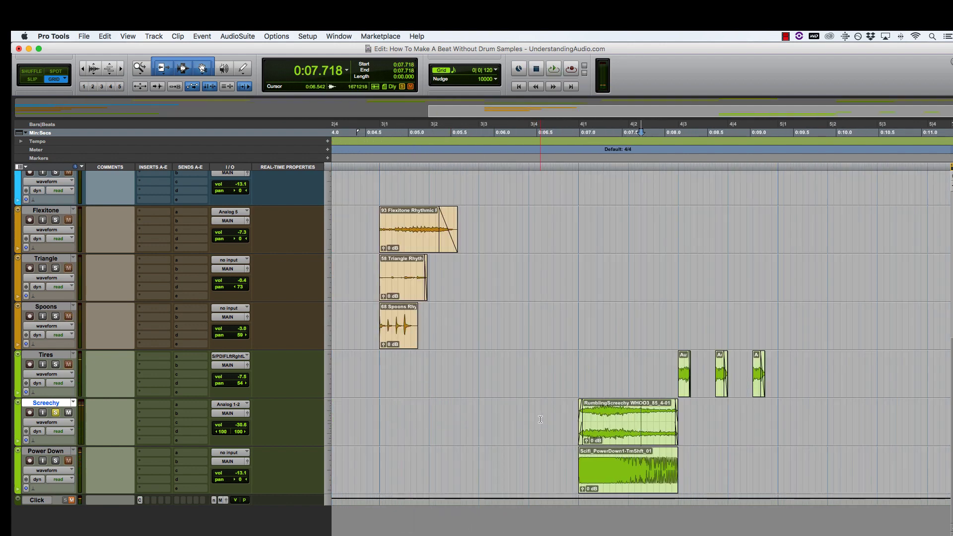
key(super+bracketleft)
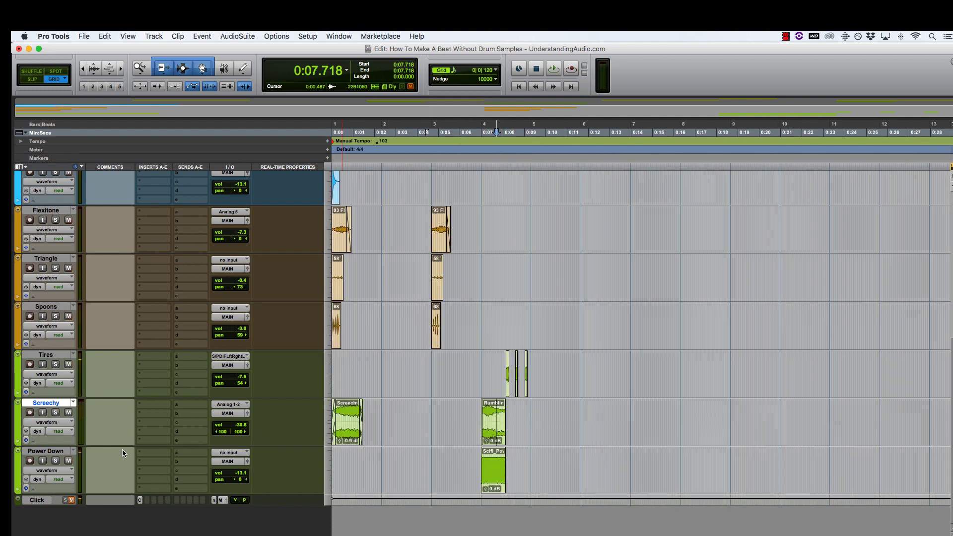
click(482, 459)
key(super+z)
key(space)
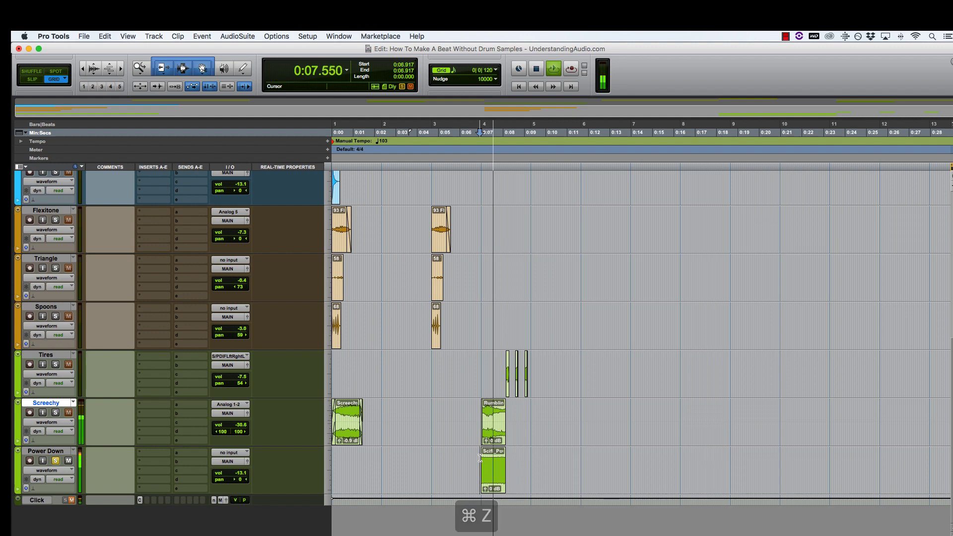
key(space)
click(497, 466)
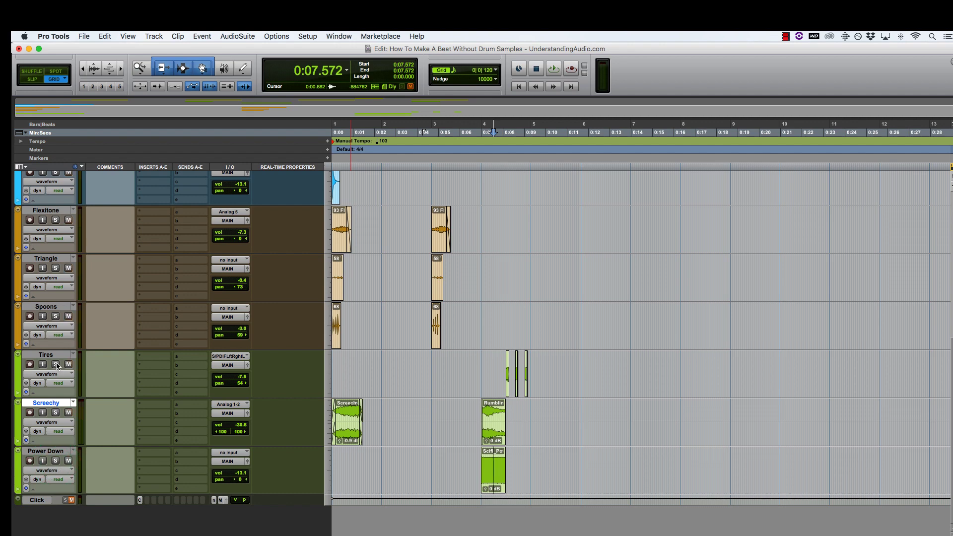
key(space)
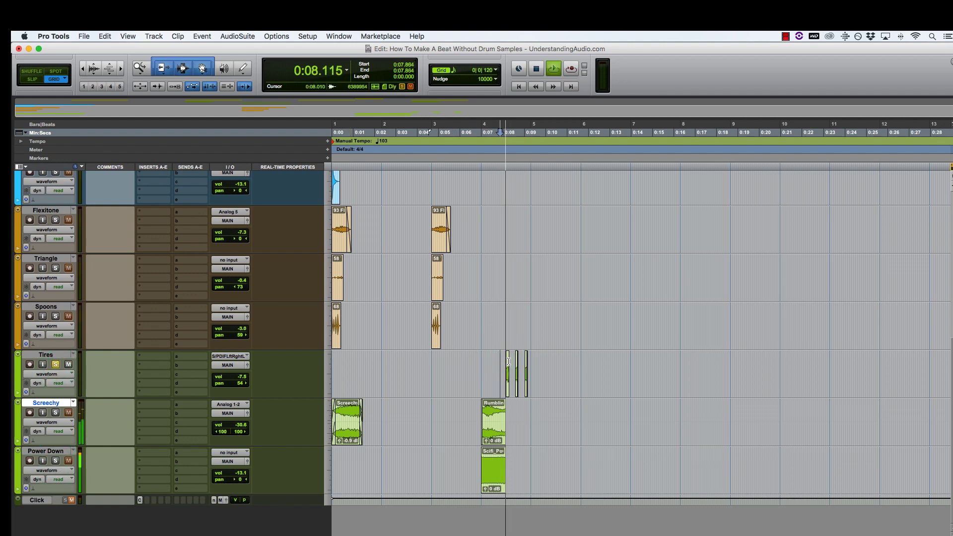
key(space)
click(526, 386)
key(super+bracketright)
key(super+bracketright)
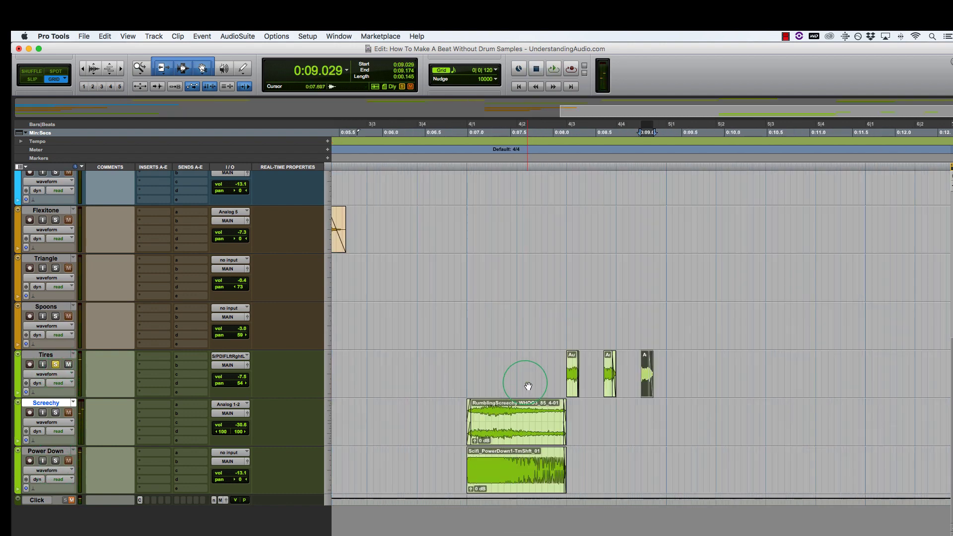
drag(648, 380, 681, 381)
click(644, 370)
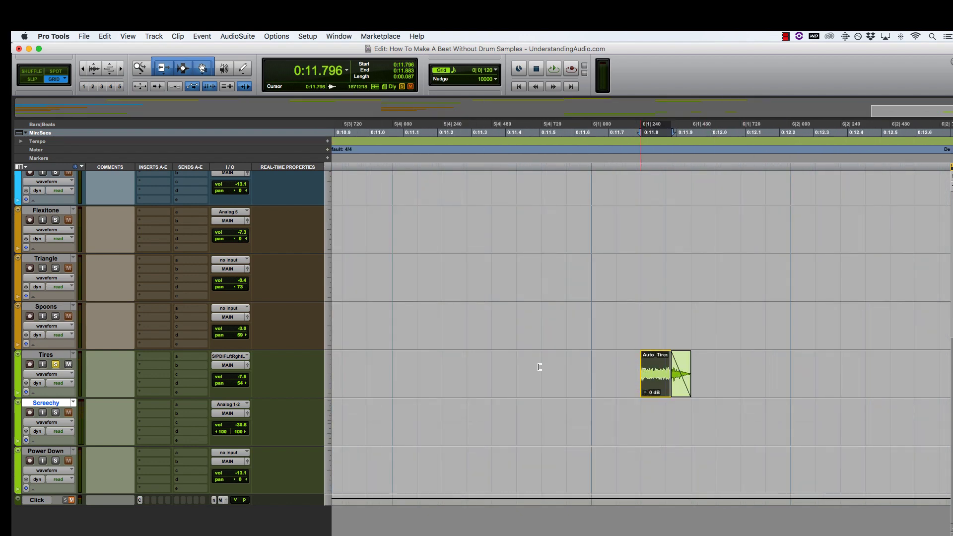
drag(690, 369, 948, 370)
key(super+bracketleft)
key(super+bracketleft)
key(super+z)
click(635, 361)
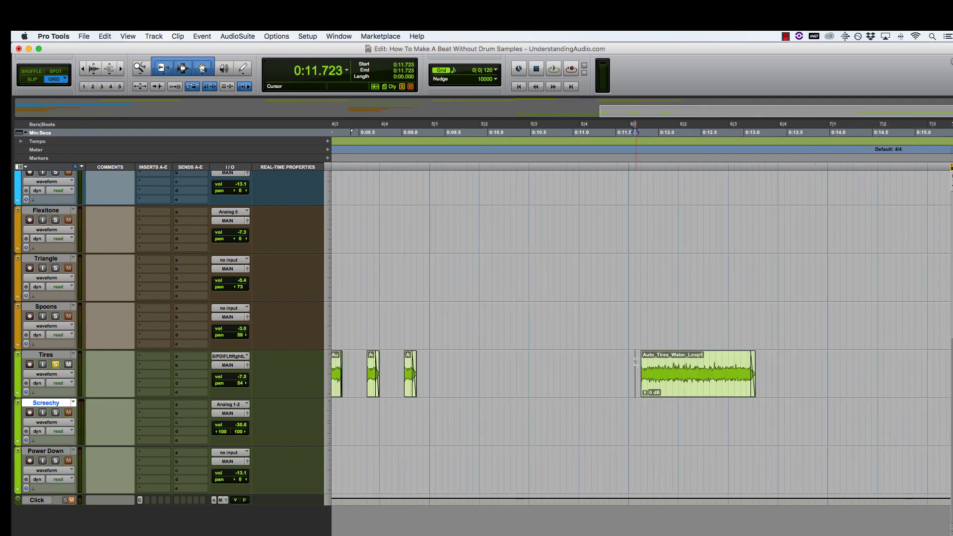
key(space)
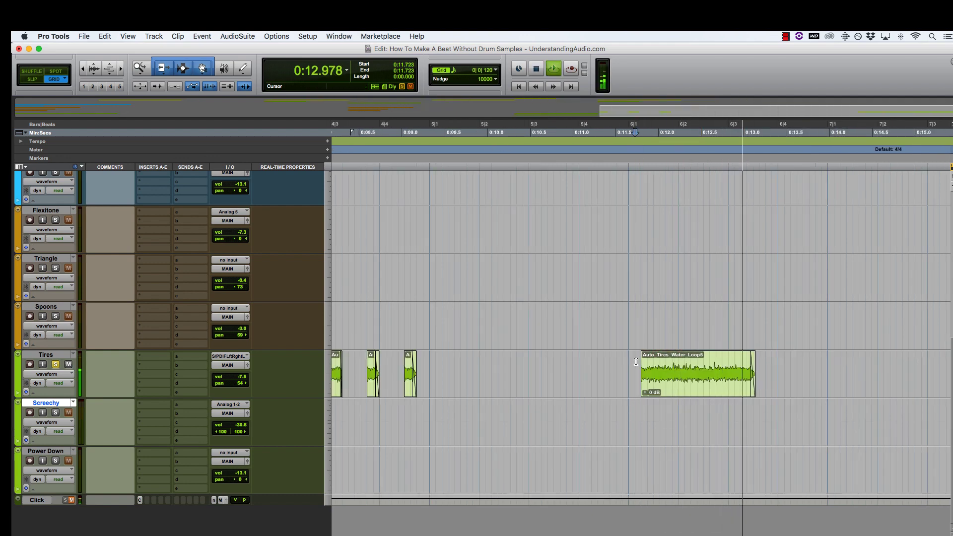
key(space)
click(680, 381)
key(BackSpace)
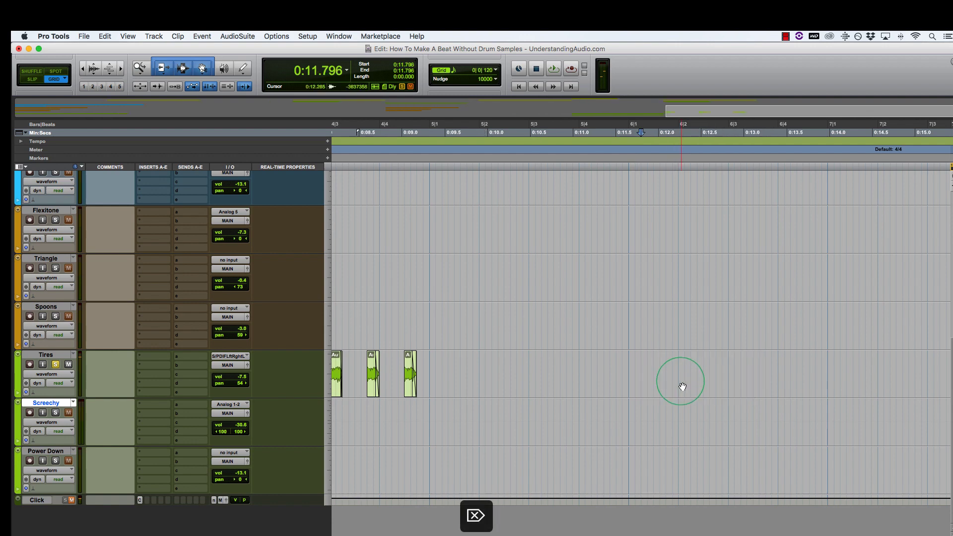
key(super+bracketleft)
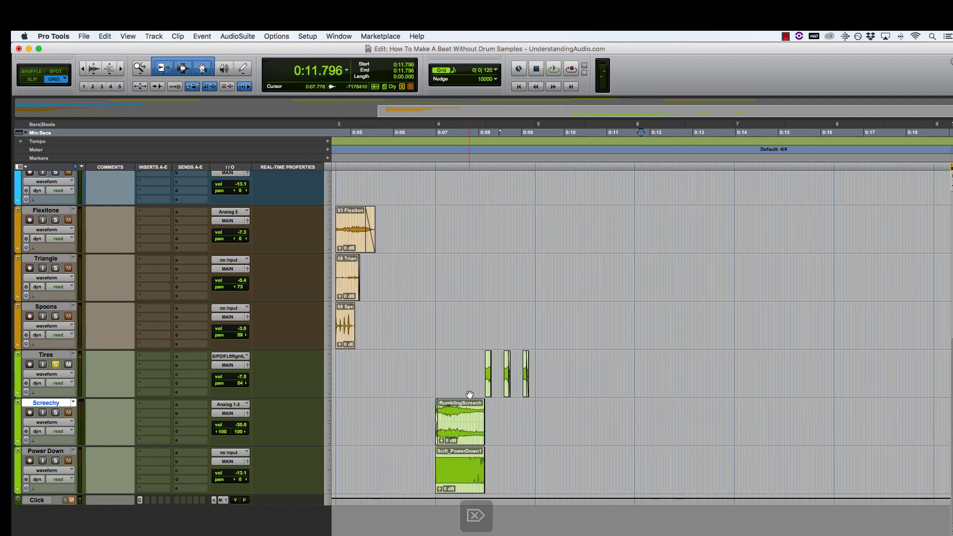
click(435, 361)
key(space)
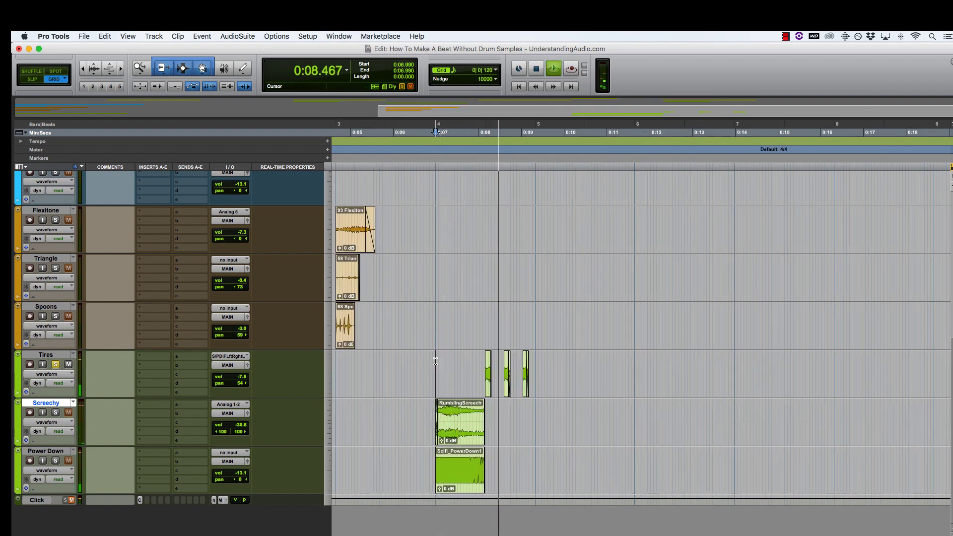
- Stop playback, unsolo the Tires track and bring up its output window
key(space)
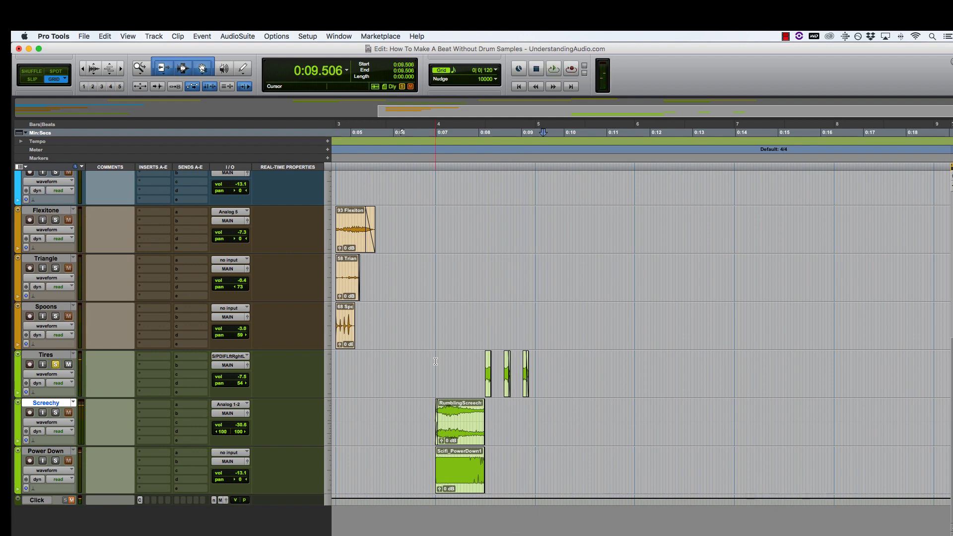
click(56, 365)
click(248, 368)
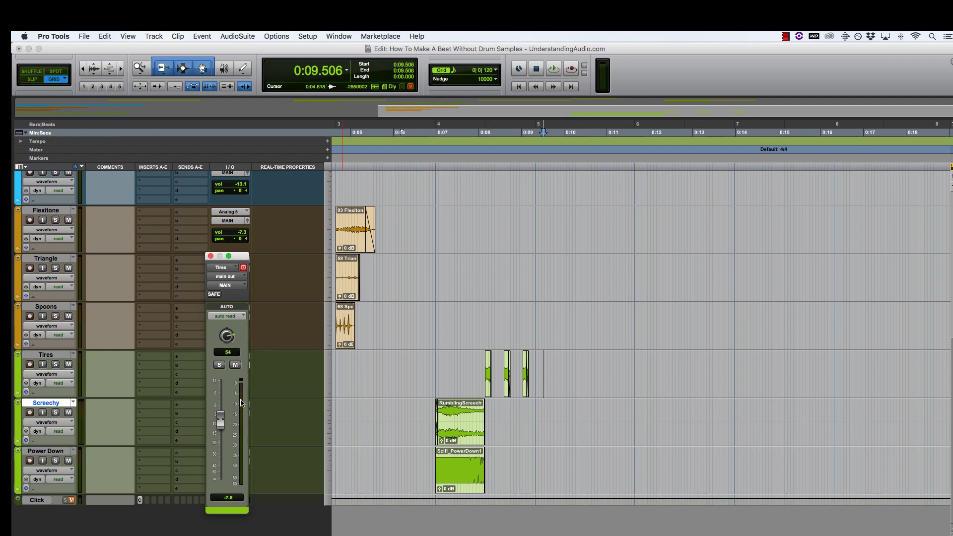
- Close the Tires output window, select all five Kick 1 hits and play them
click(210, 256)
scroll(343, 215, up, 6)
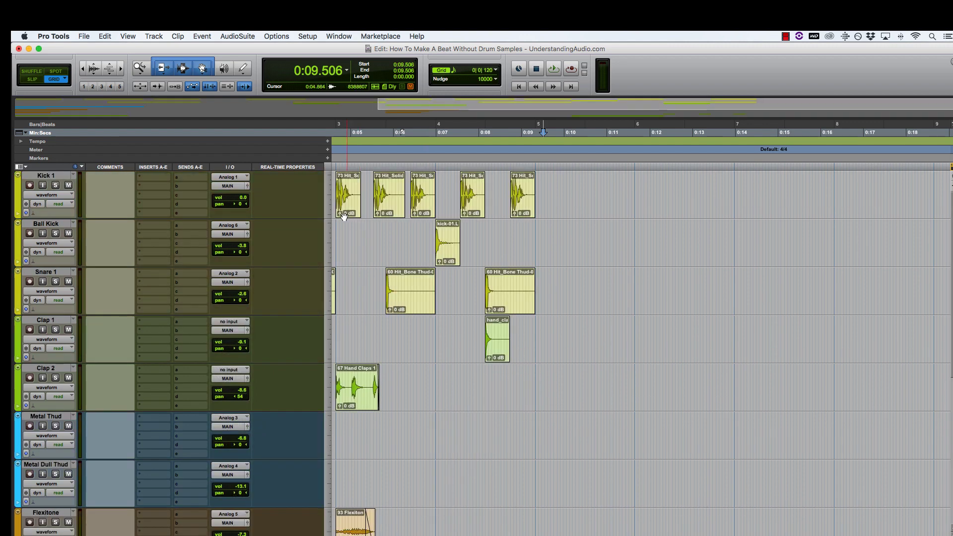
click(346, 213)
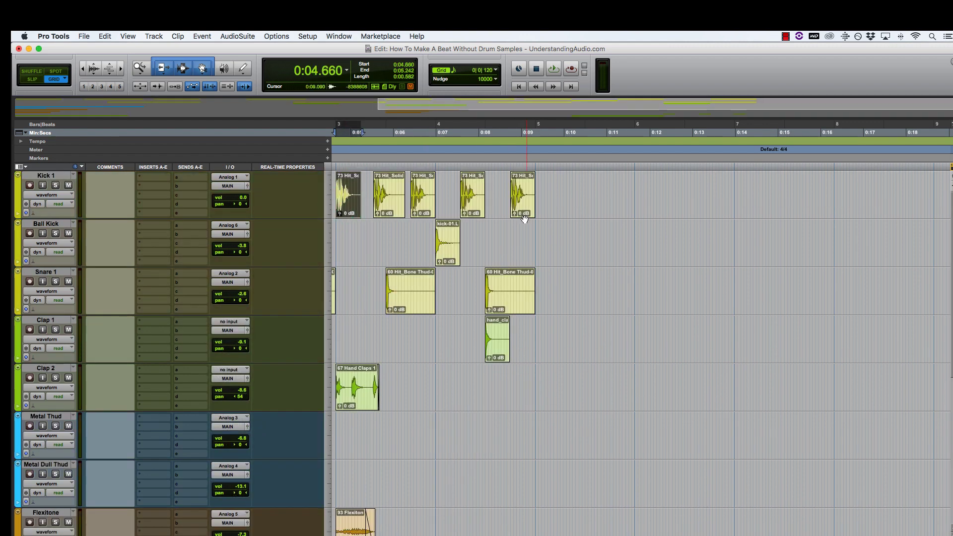
shift+click(523, 219)
key(space)
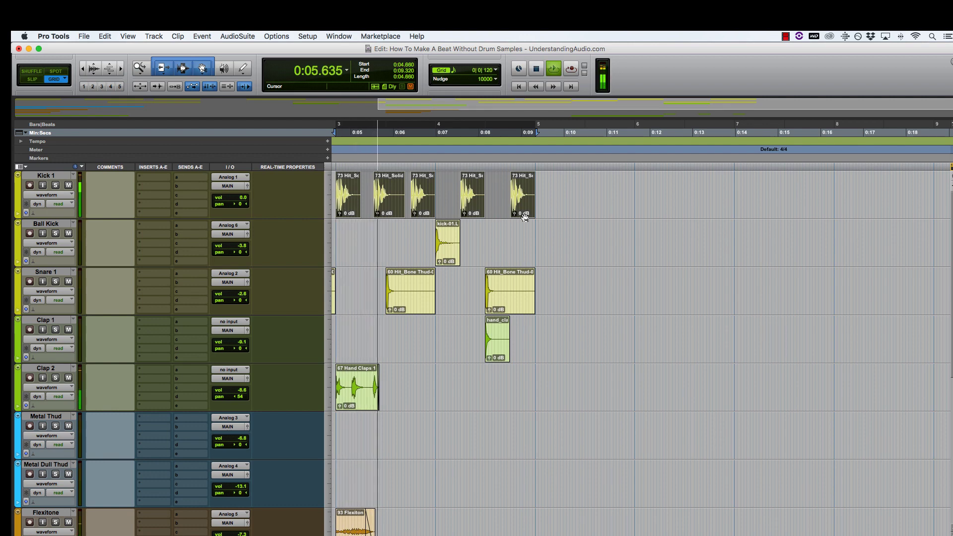